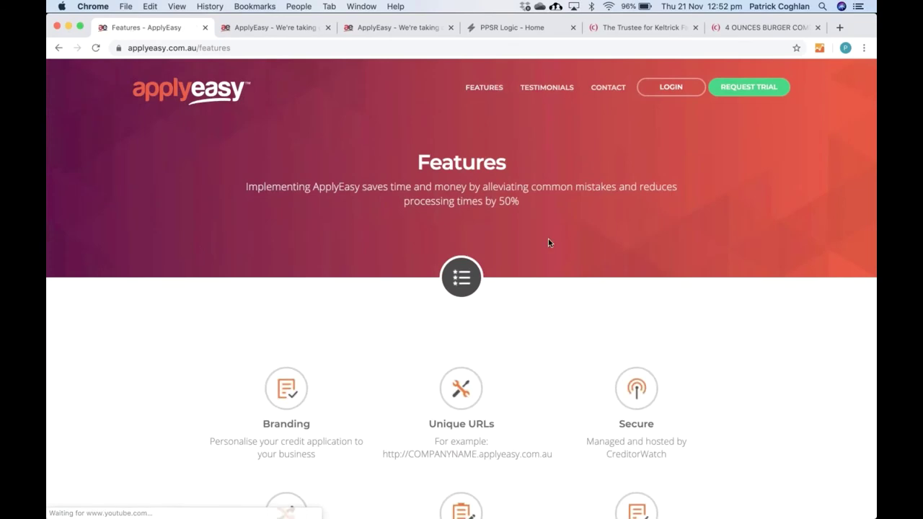
- Review the ApplyEasy features page and the customer testimonials page, including its case studies
scroll(547, 243, down, 5)
scroll(548, 243, up, 5)
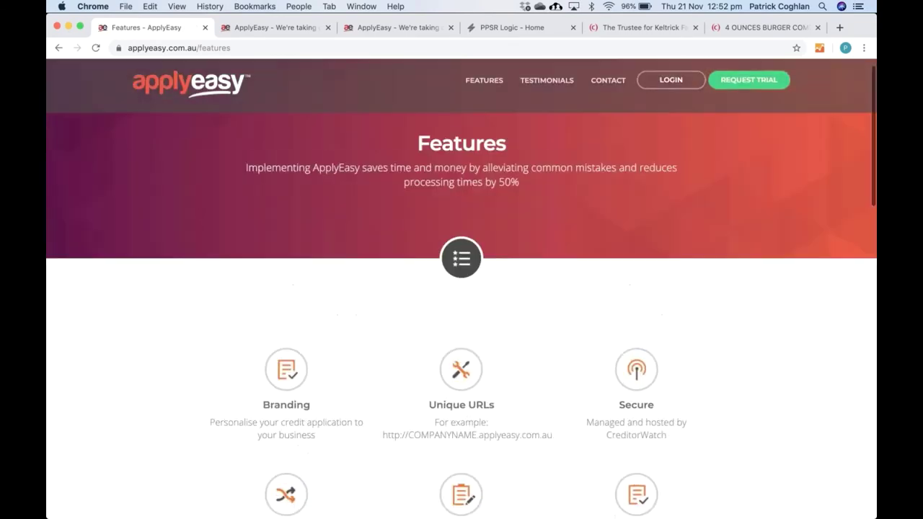
click(544, 88)
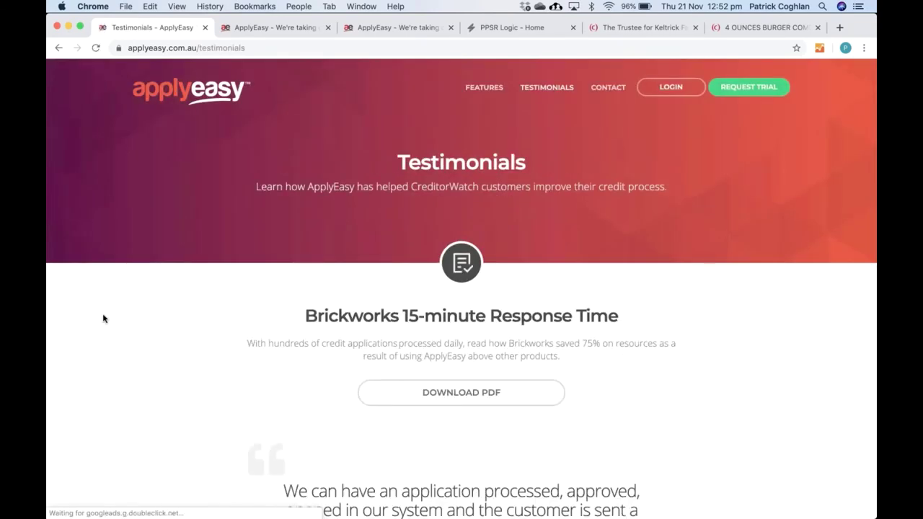
scroll(103, 317, down, 8)
scroll(103, 318, down, 10)
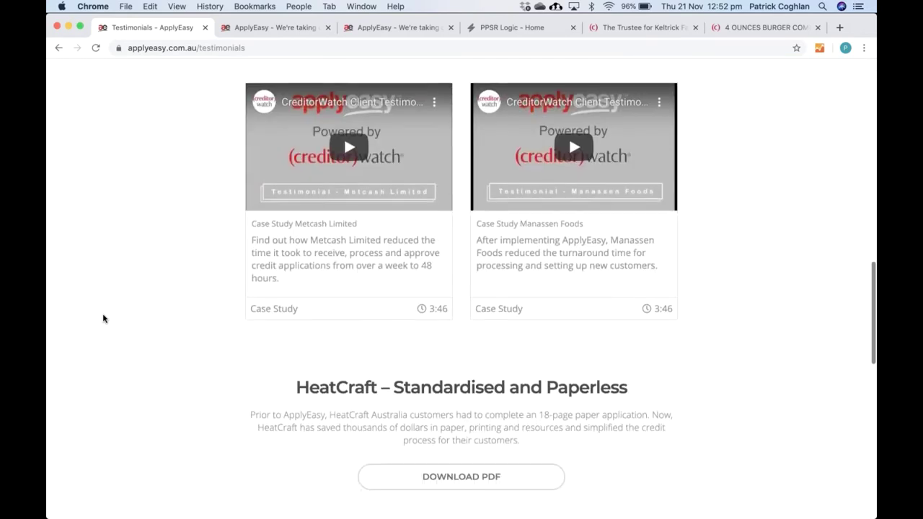
scroll(104, 318, up, 15)
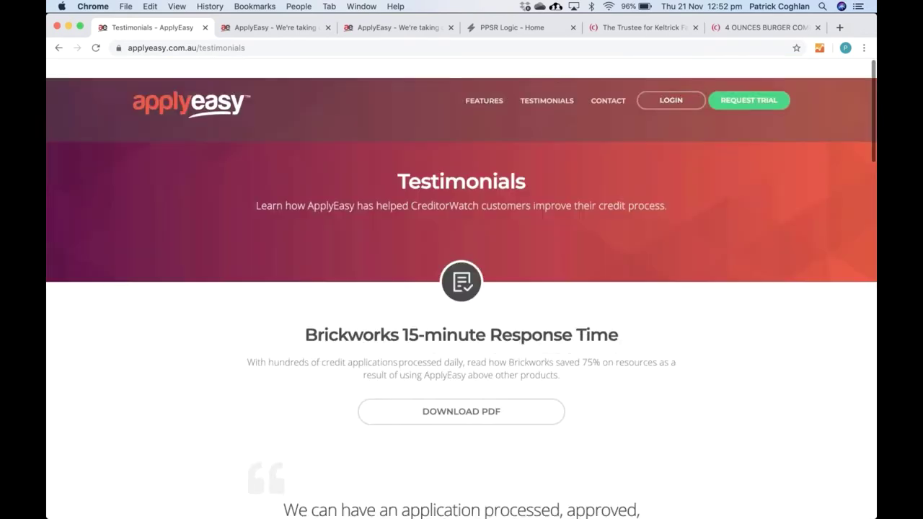
- Return to the ApplyEasy home page, switch to the prefilled Credit Application Form and advance from the introduction to Business Details
click(191, 90)
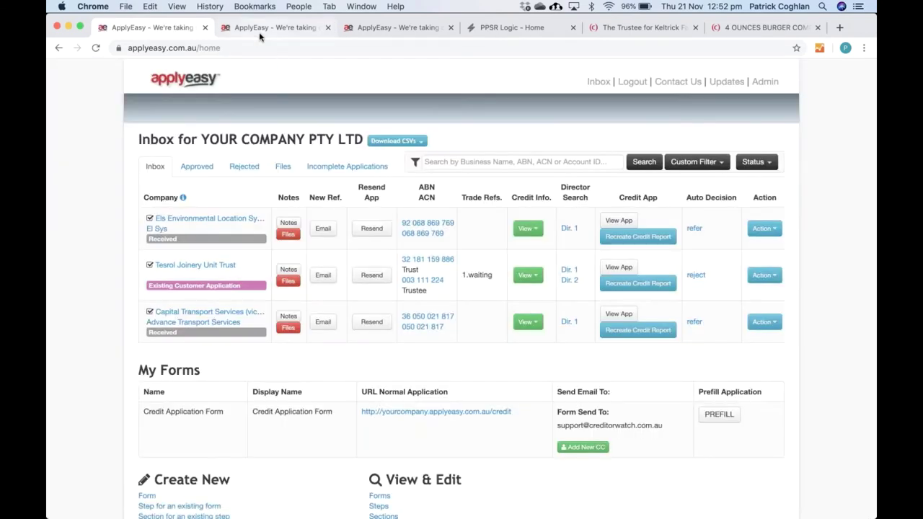
click(250, 30)
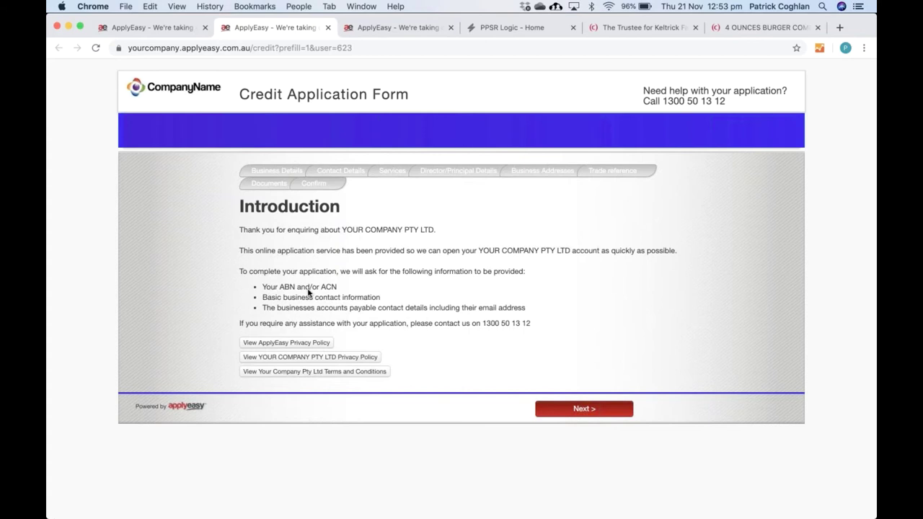
key(super+equal)
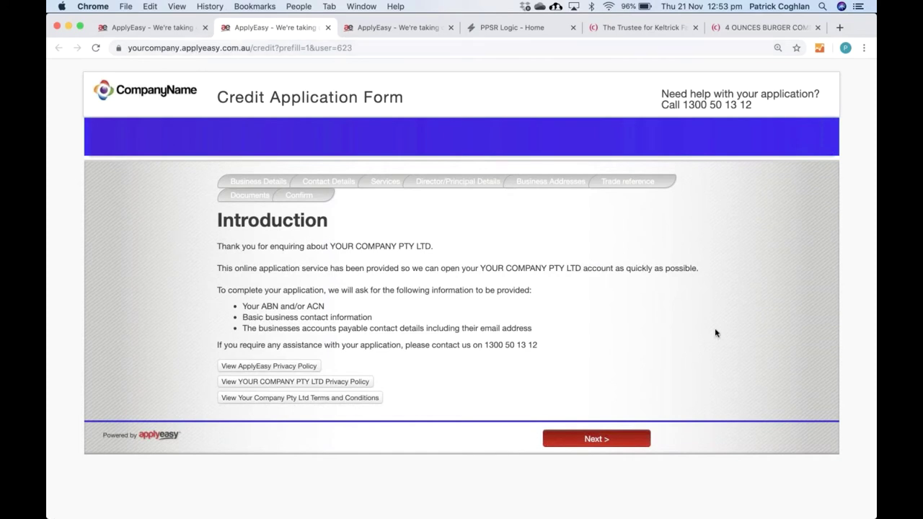
click(639, 431)
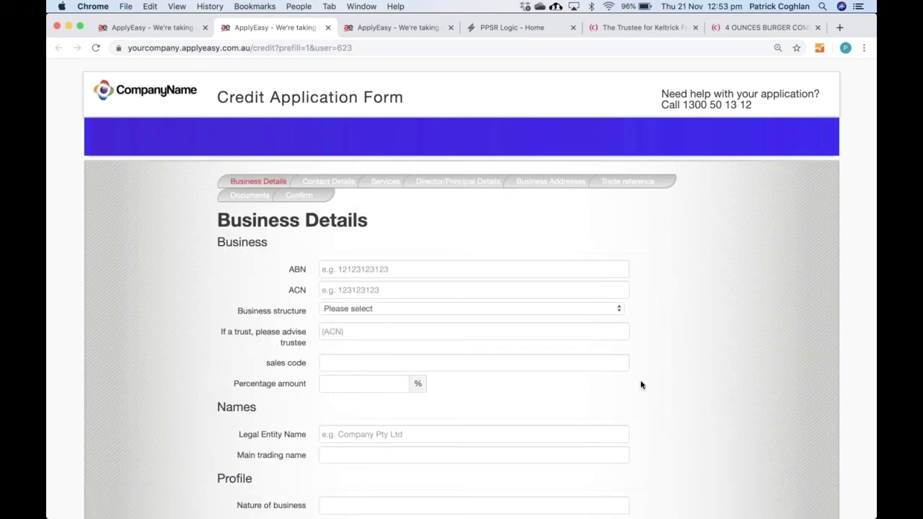
- Copy the ABN from the Keltrick Family Trust's CreditorWatch profile into the Business Details ABN field to bring up the trustee section
scroll(641, 383, down, 2)
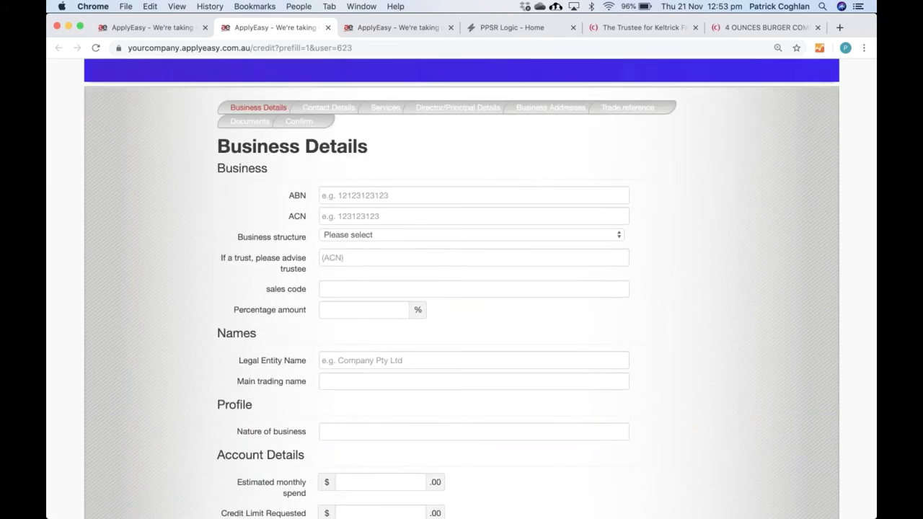
click(362, 195)
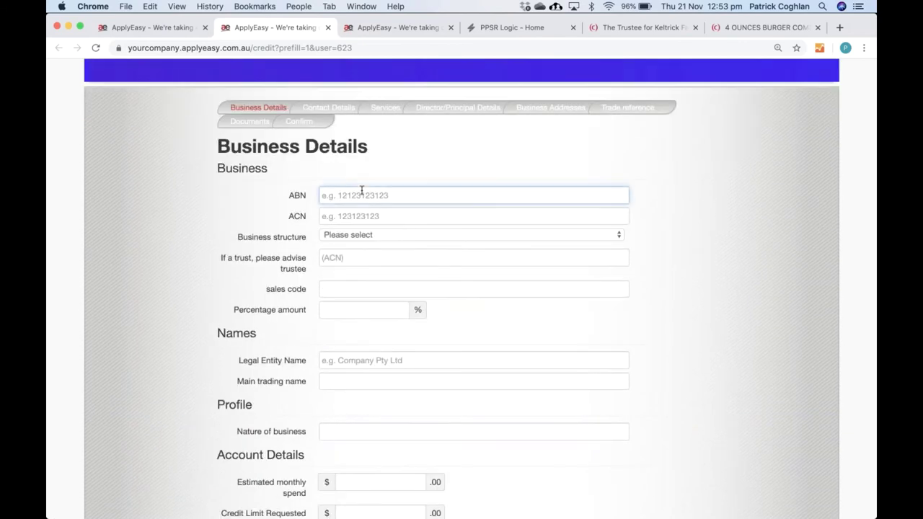
click(648, 27)
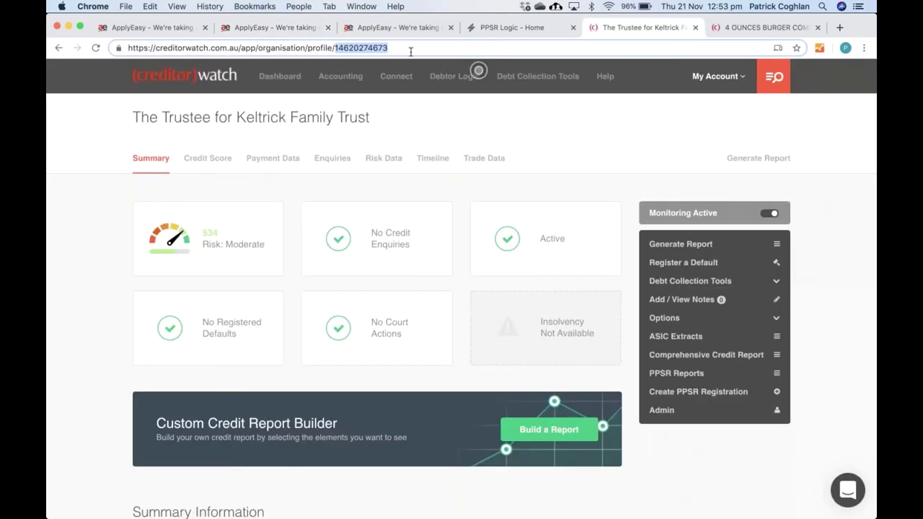
key(super+c)
click(275, 31)
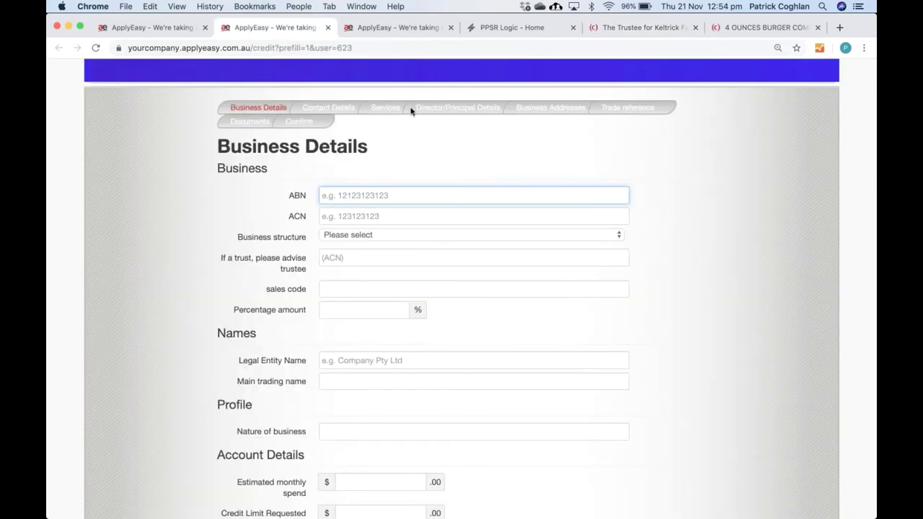
key(super+v)
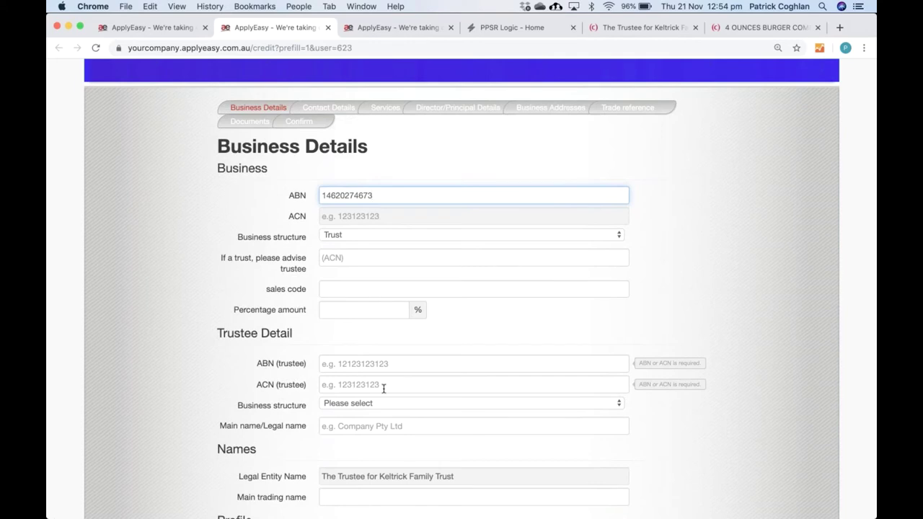
scroll(383, 388, down, 2)
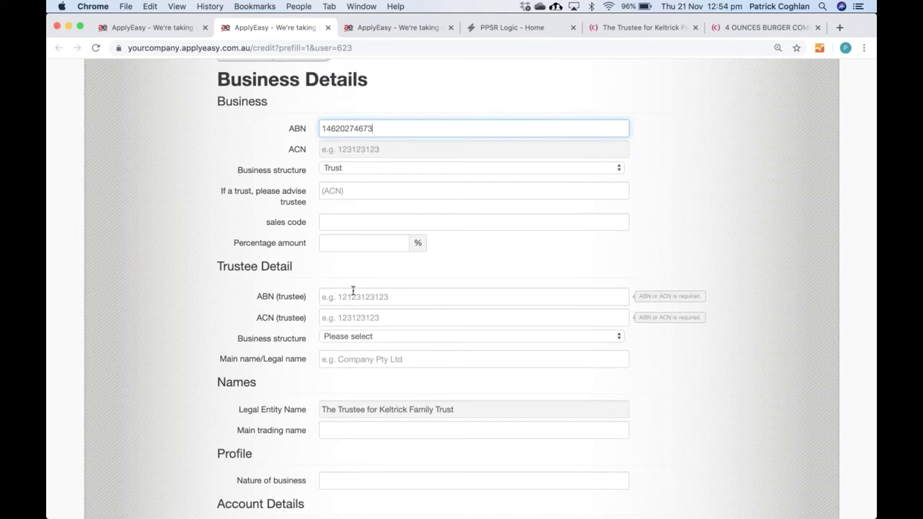
- Replace the ABN in Business Details with the one from the CreditorWatch profile of 4 OUNCES BURGER COMPANY PTY LTD
click(714, 32)
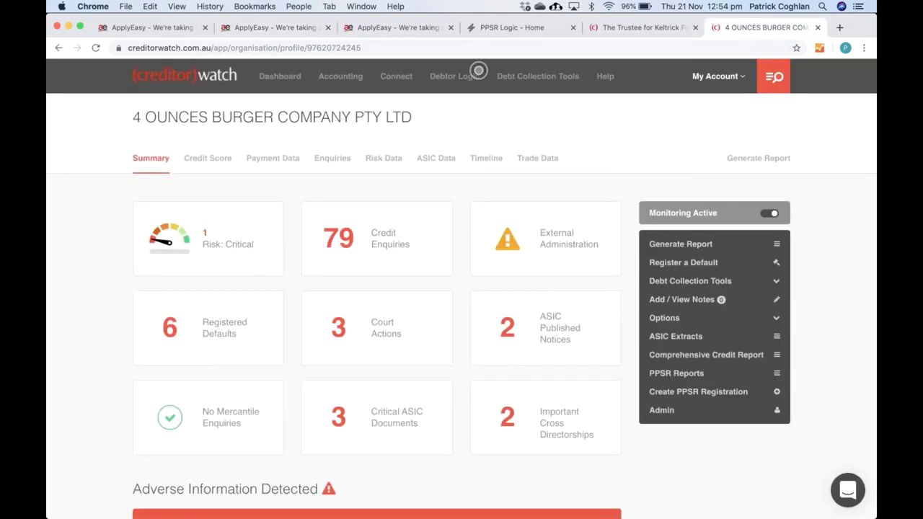
double_click(331, 48)
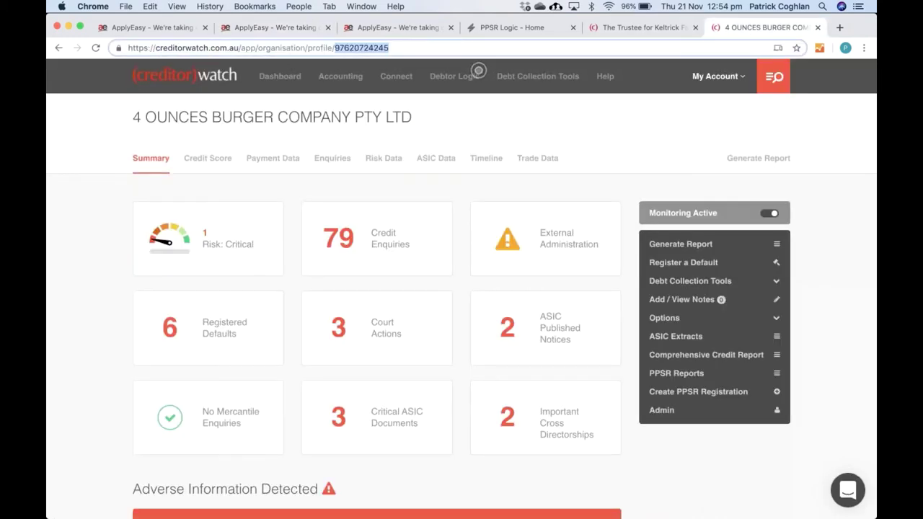
click(283, 27)
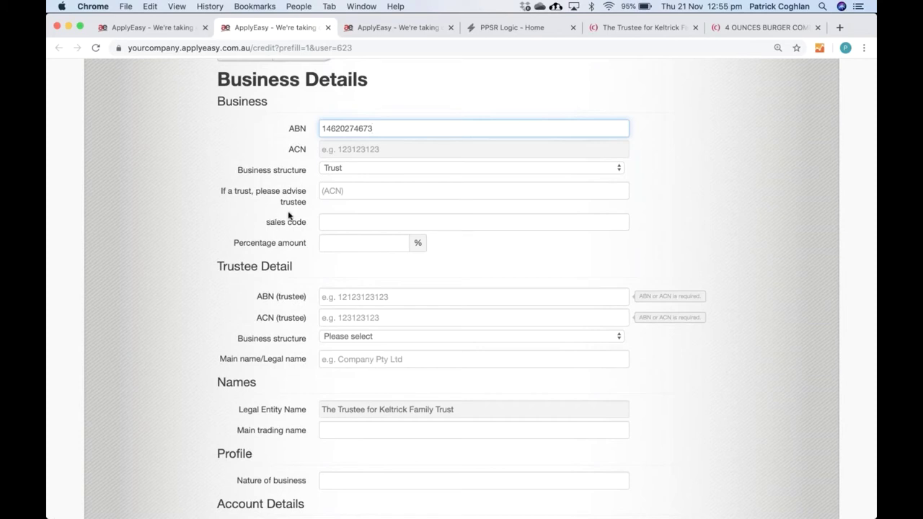
double_click(367, 129)
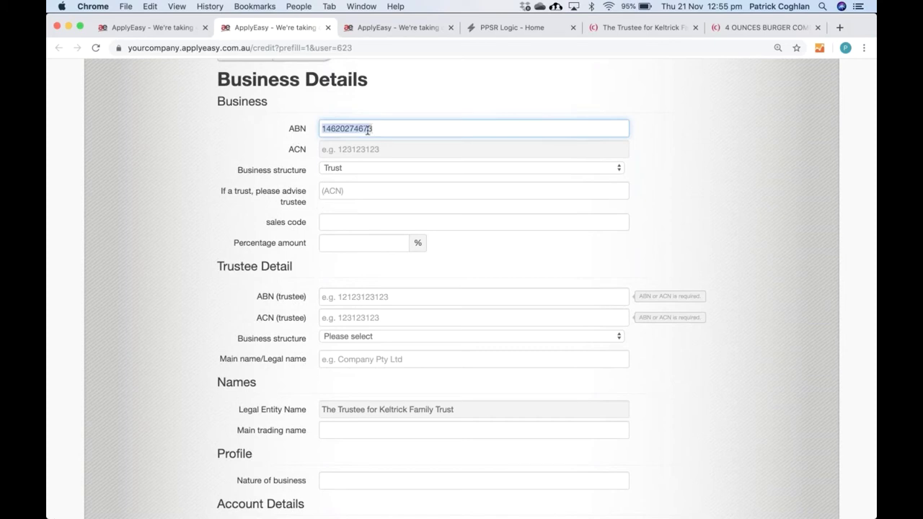
key(super+v)
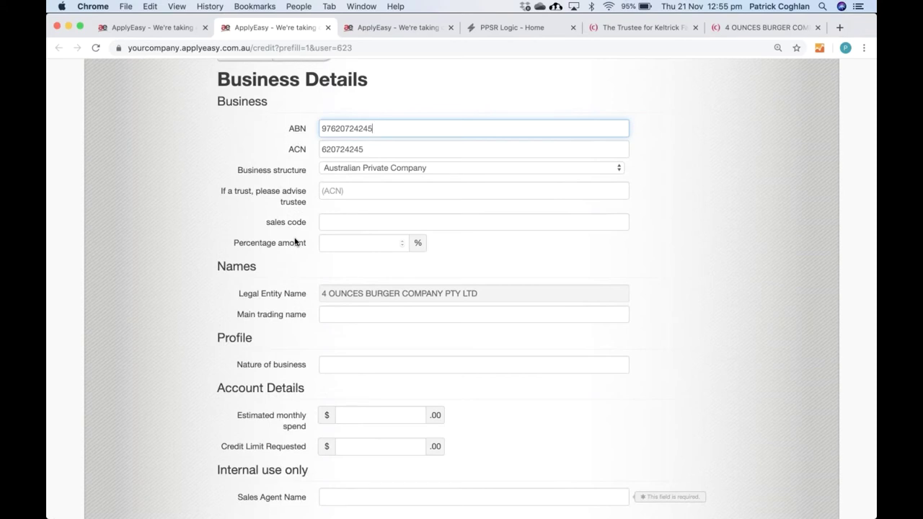
- Enter the sales agent's initials in the required Sales Agent Name field and continue to Contact Details
scroll(295, 242, down, 2)
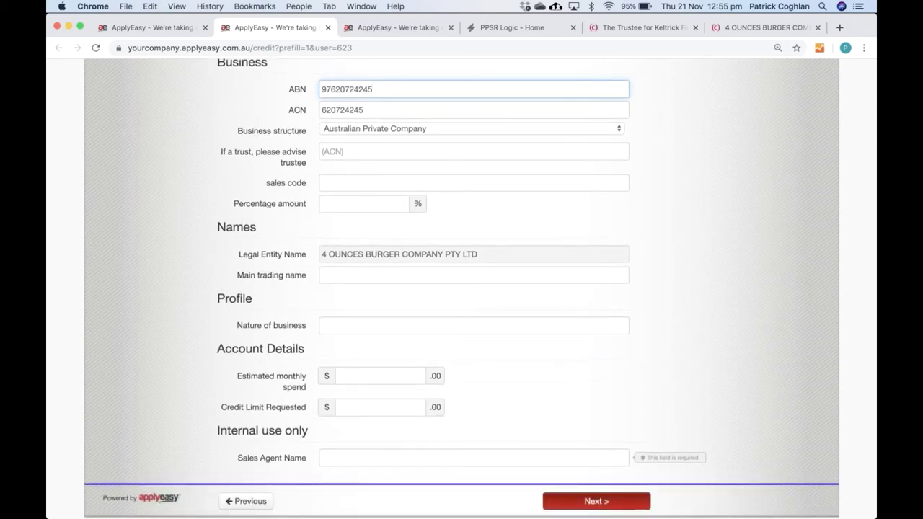
click(373, 463)
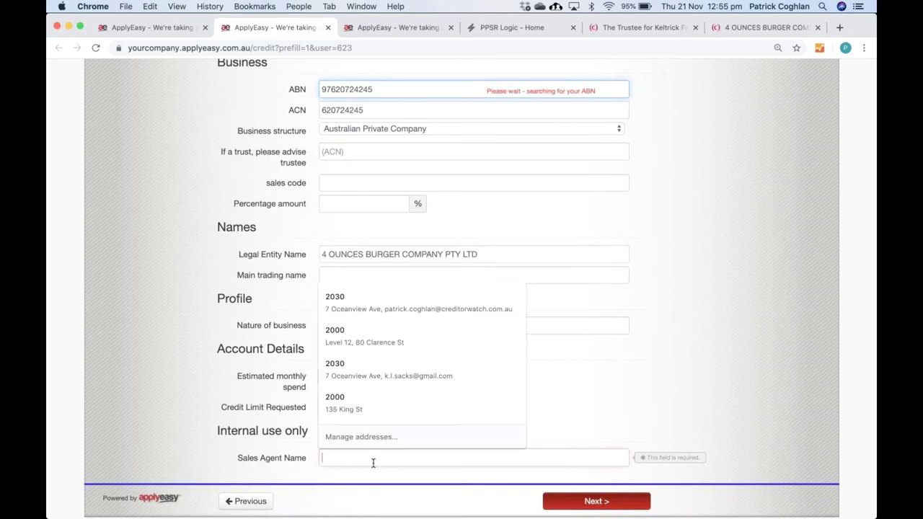
text(PC)
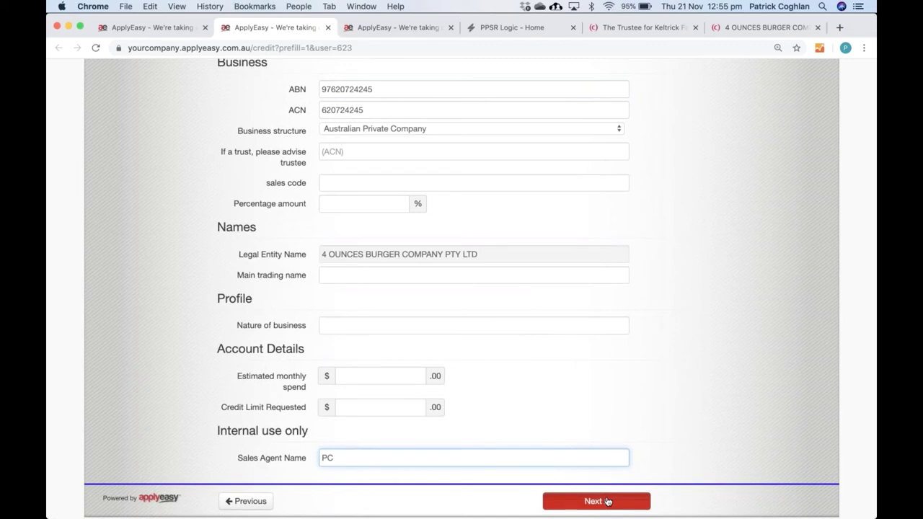
click(608, 501)
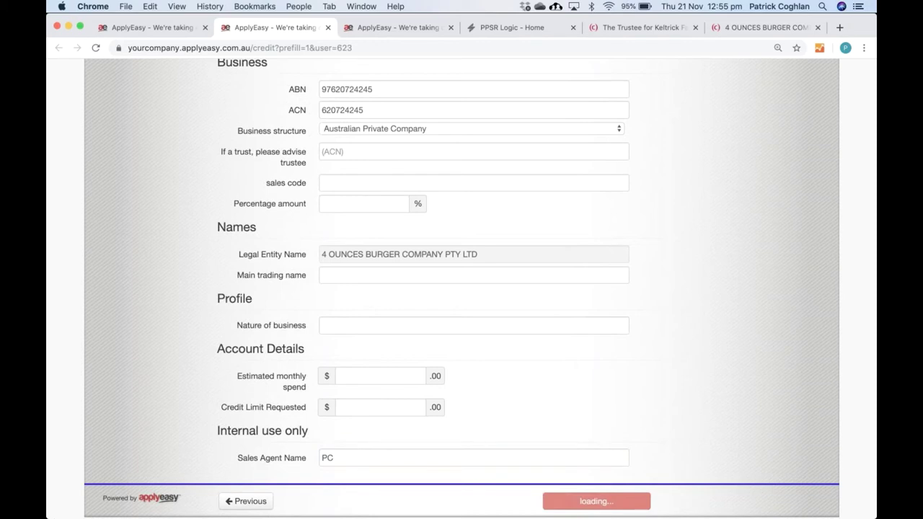
- Fill in the Primary Contact's full name, email and phone from a saved autofill entry
scroll(653, 363, down, 3)
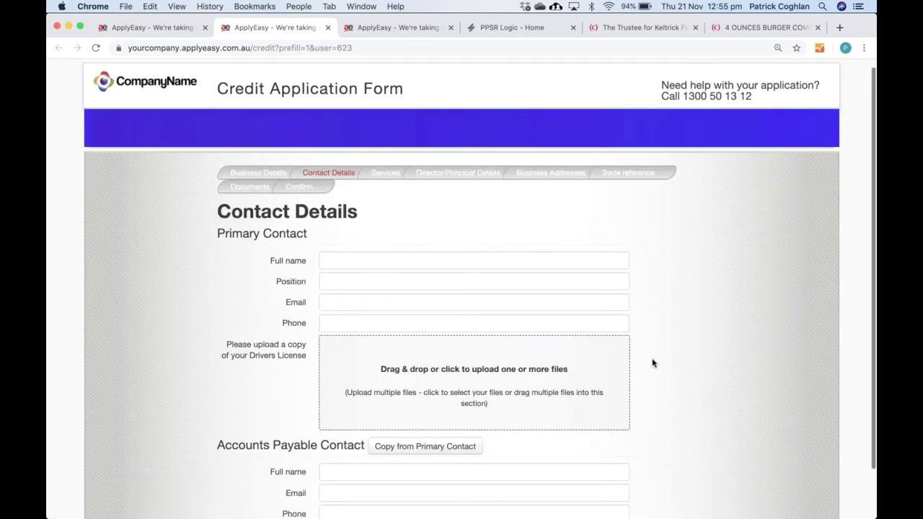
click(344, 204)
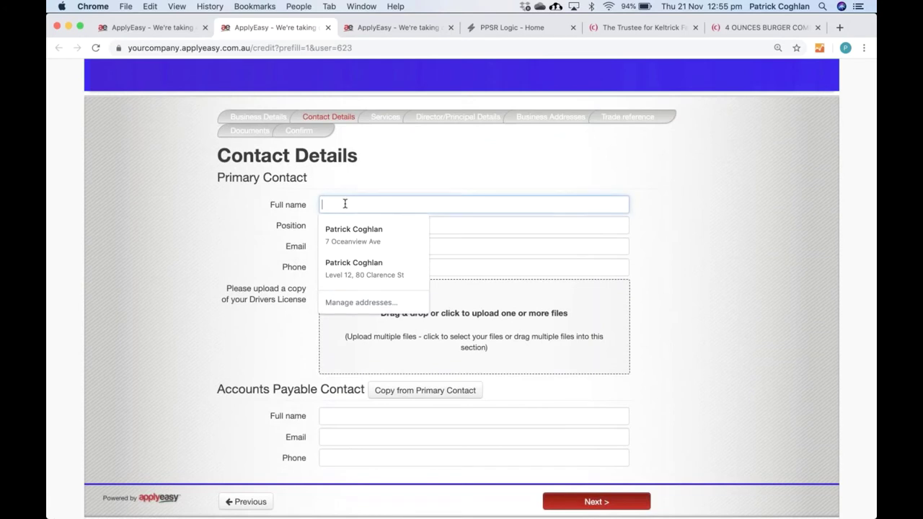
key(Down)
key(Return)
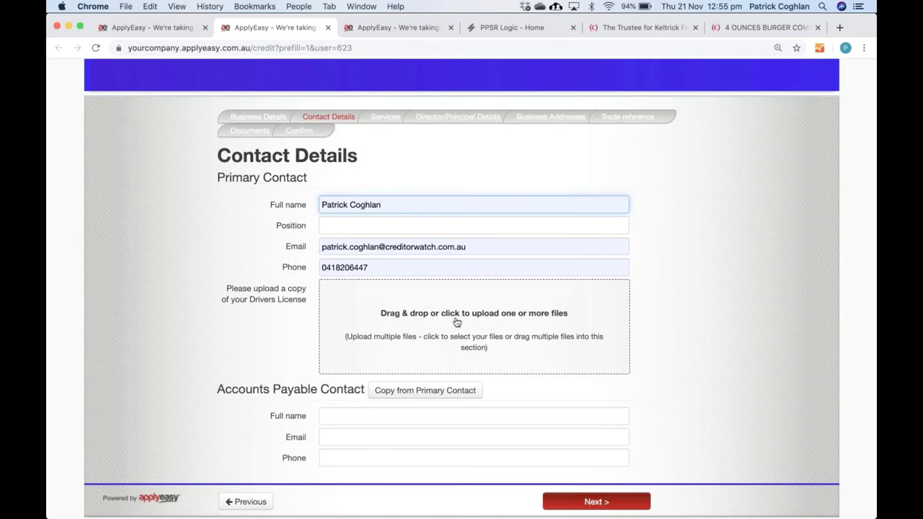
- Copy the primary contact into the Accounts Payable Contact and advance past the blank Services section to the director details
click(441, 396)
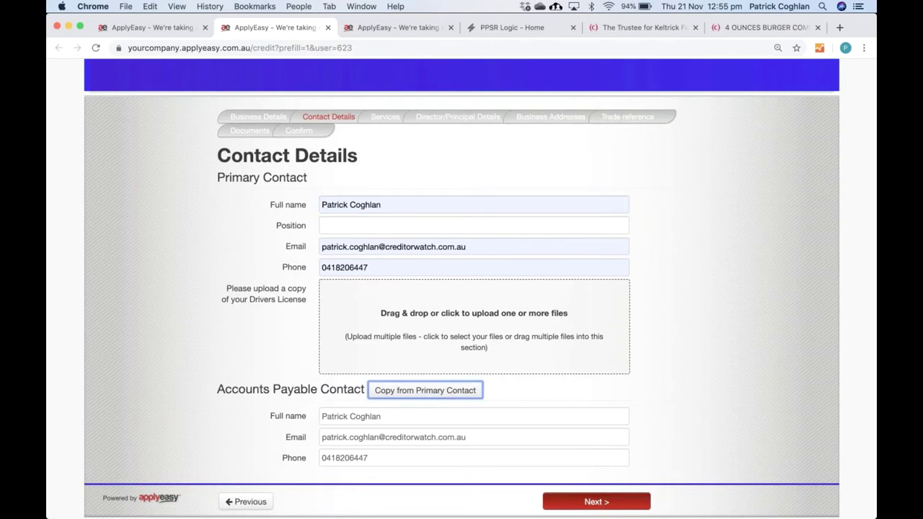
scroll(461, 288, down, 1)
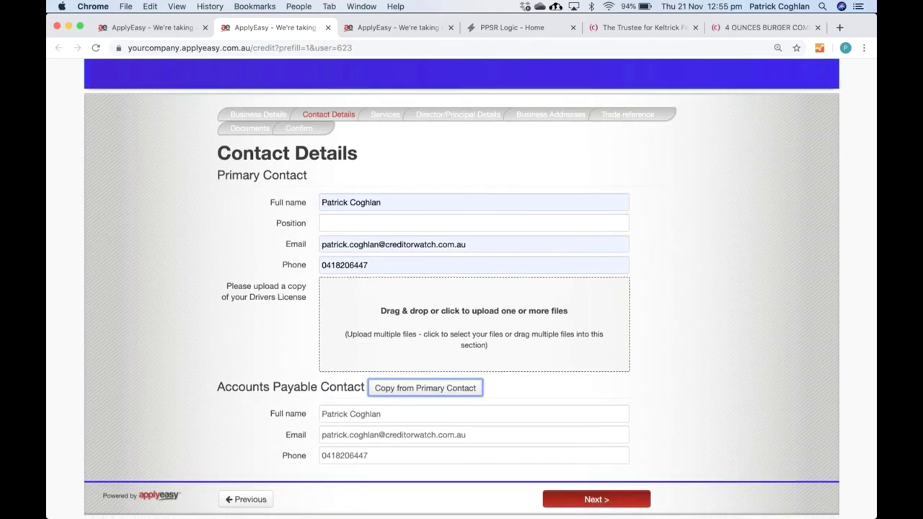
click(593, 499)
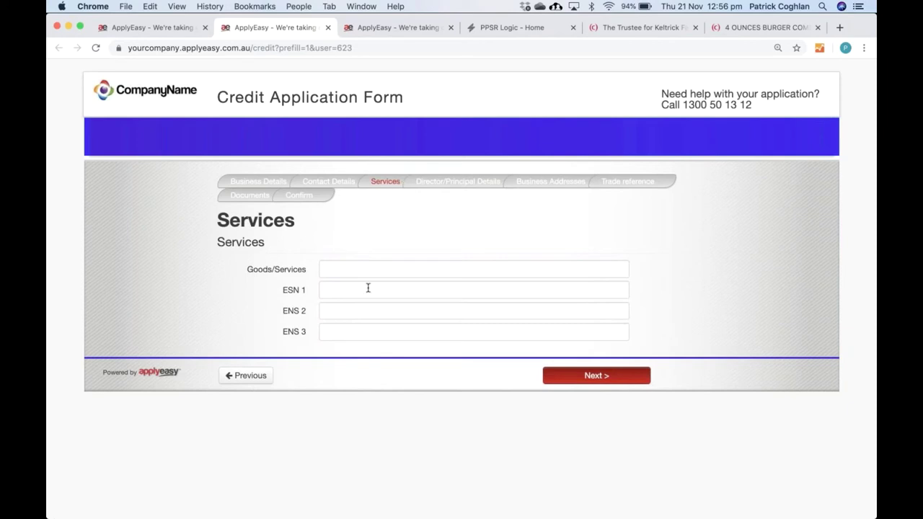
click(603, 373)
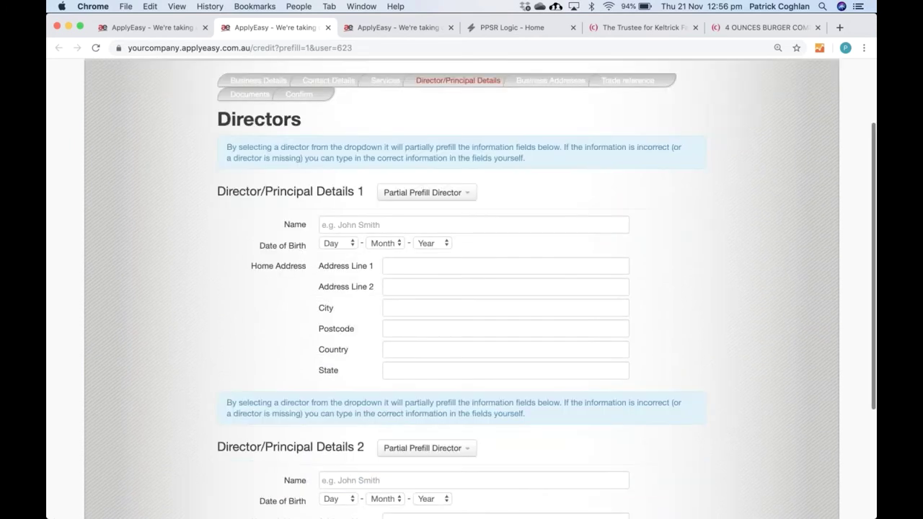
- Prefill Director/Principal Details 1 with the company's listed director and continue to Business Addresses
click(422, 181)
click(428, 203)
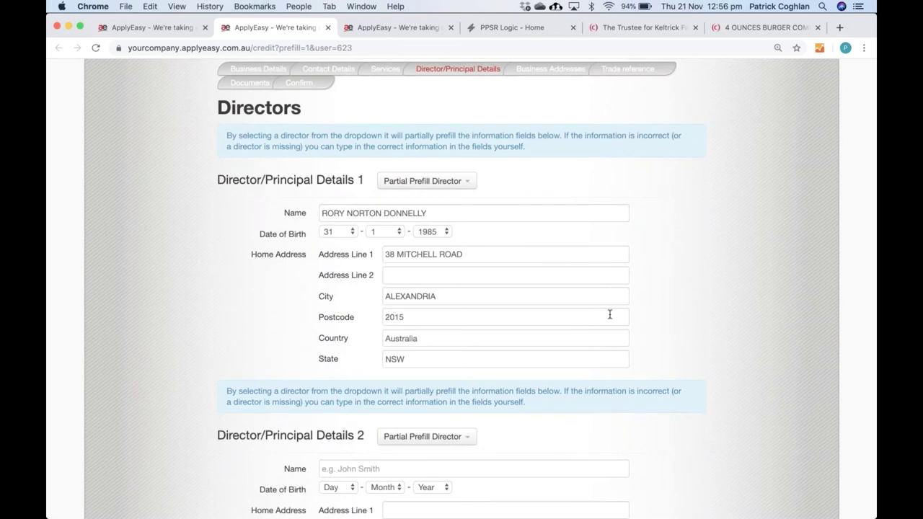
scroll(609, 314, down, 5)
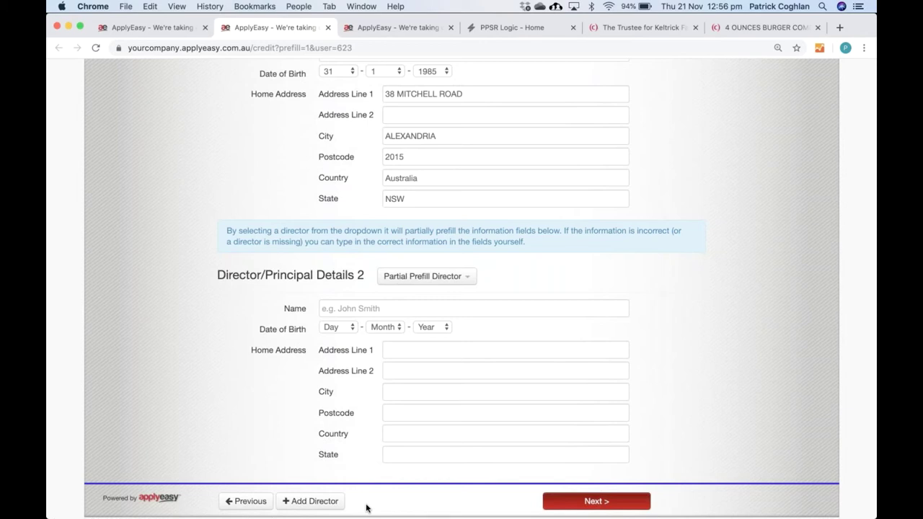
click(597, 501)
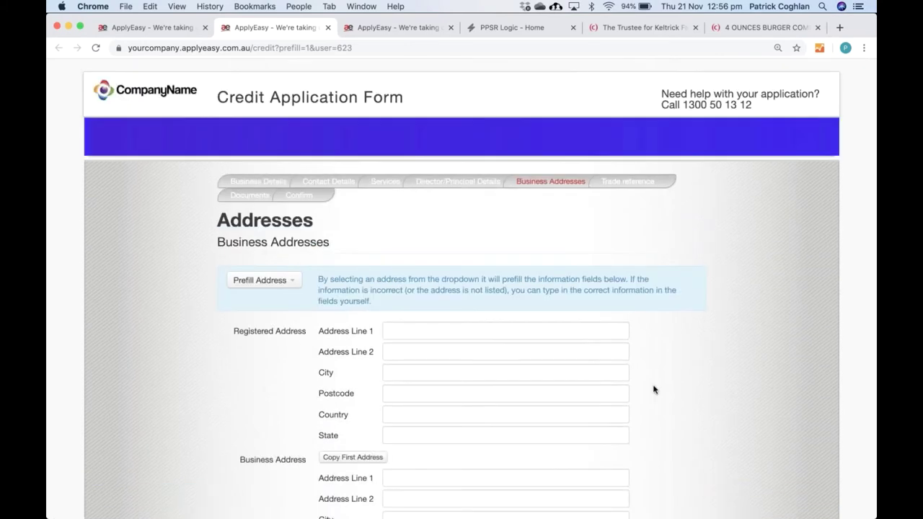
- Prefill the Registered Address from the listed company address and copy it into the Business Address
scroll(474, 270, down, 3)
scroll(474, 269, up, 1)
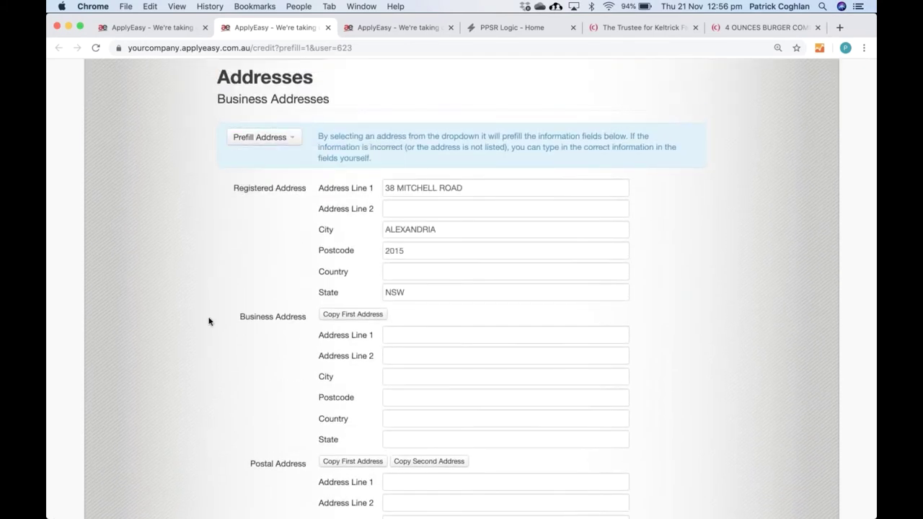
scroll(209, 321, down, 2)
click(349, 270)
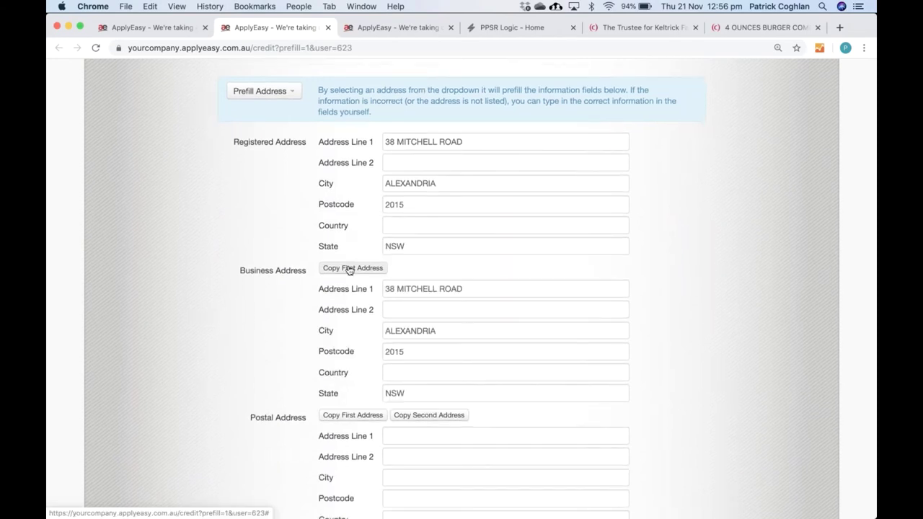
- Continue from Business Addresses and advance past the Trade References section, leaving its reference contact fields blank
scroll(349, 269, down, 3)
click(598, 499)
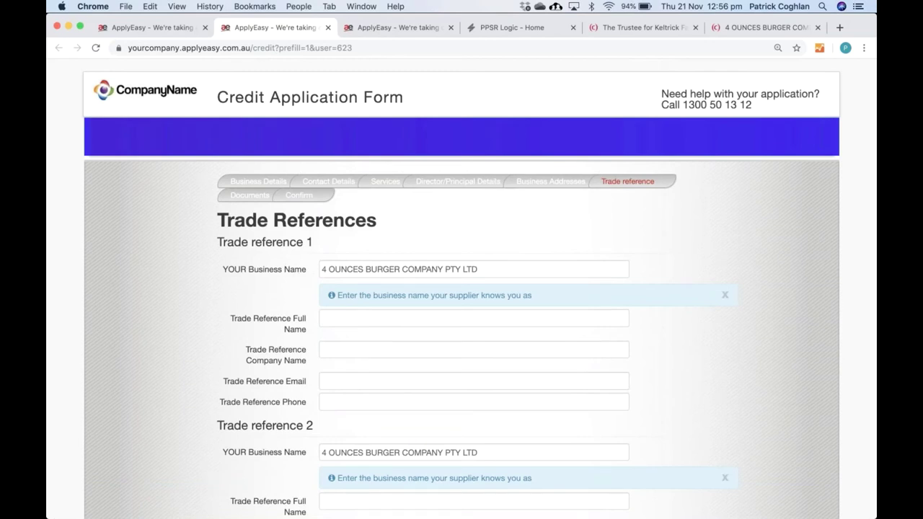
scroll(375, 237, down, 3)
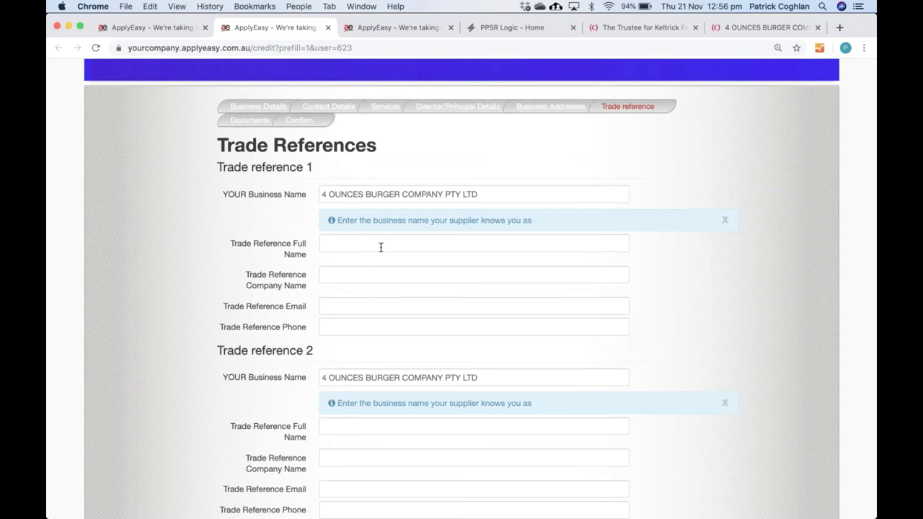
scroll(381, 247, down, 9)
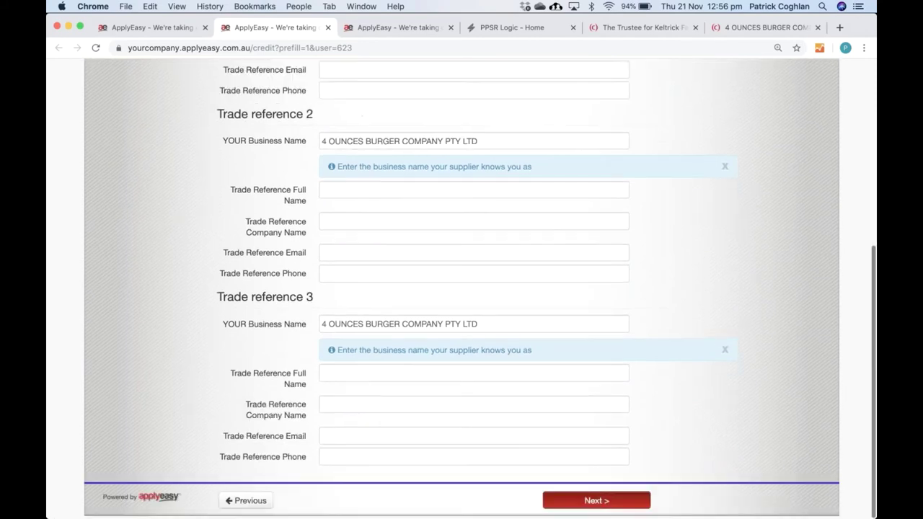
click(612, 501)
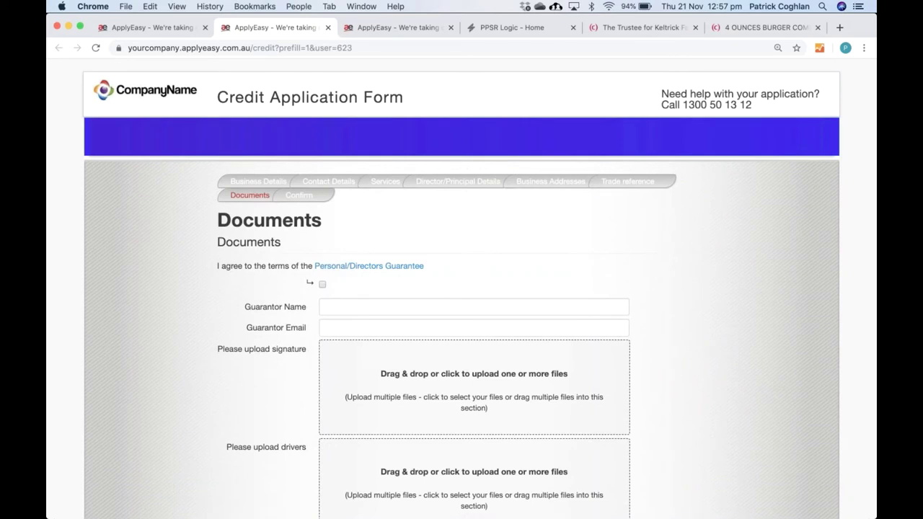
- Open the linked Personal/Directors Guarantee document, skim its pages and return to the application form
scroll(462, 289, down, 2)
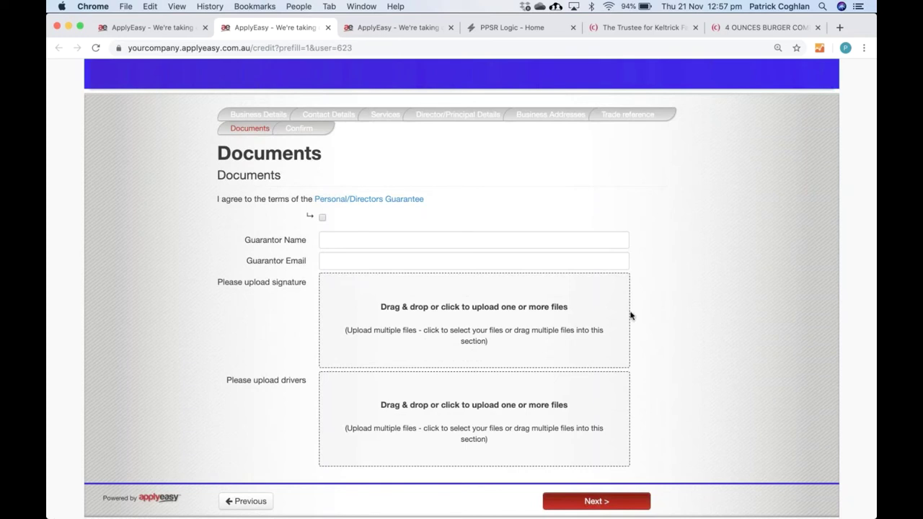
click(331, 199)
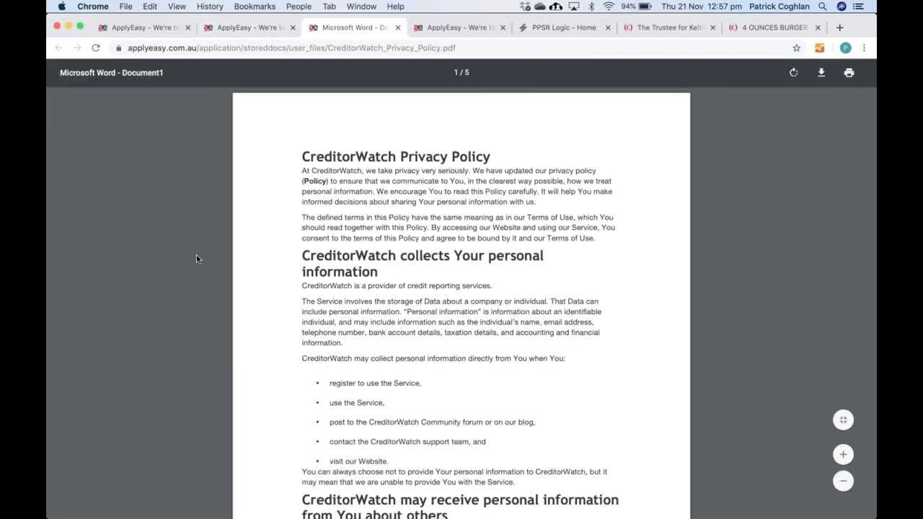
scroll(196, 255, down, 20)
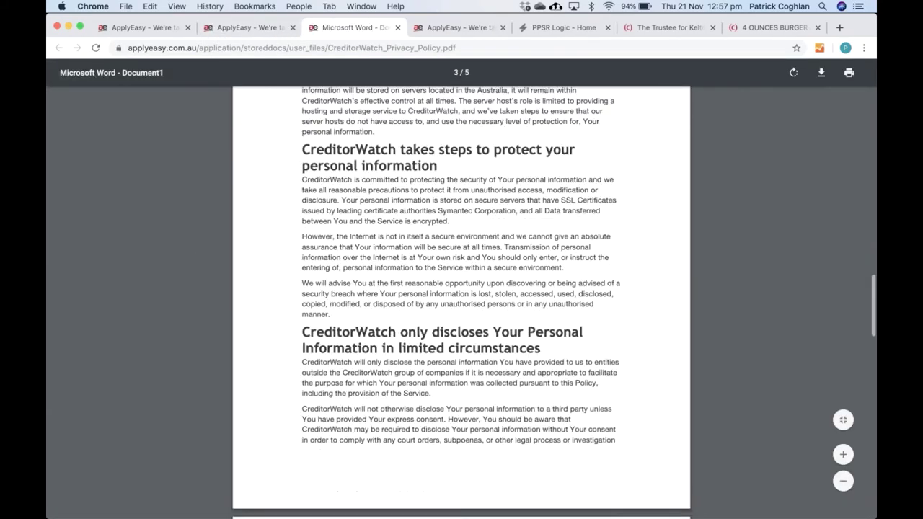
click(249, 27)
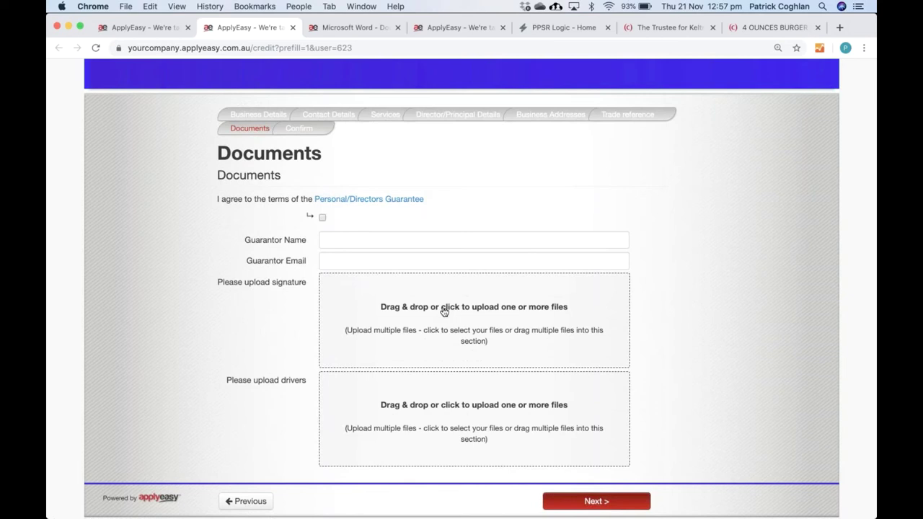
- Advance past the blank Documents section and email the prefilled application using the already filled applicant and sender details
click(600, 501)
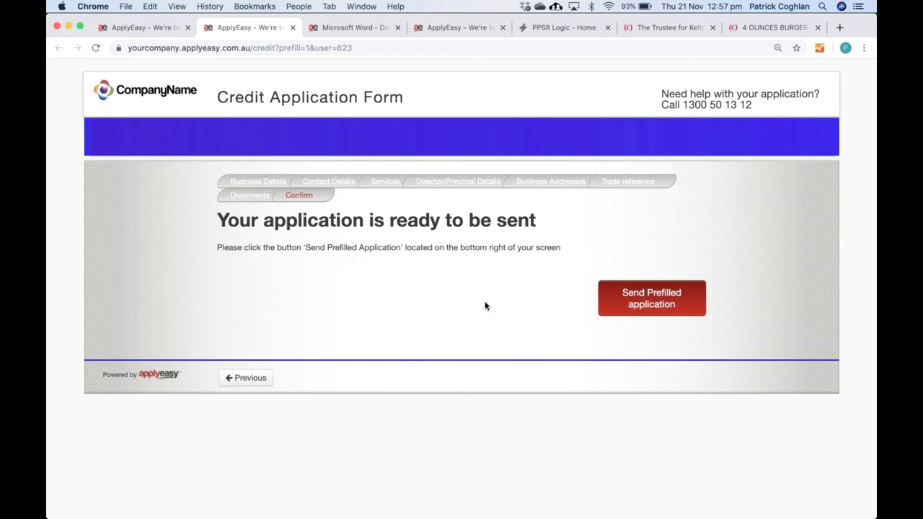
click(652, 298)
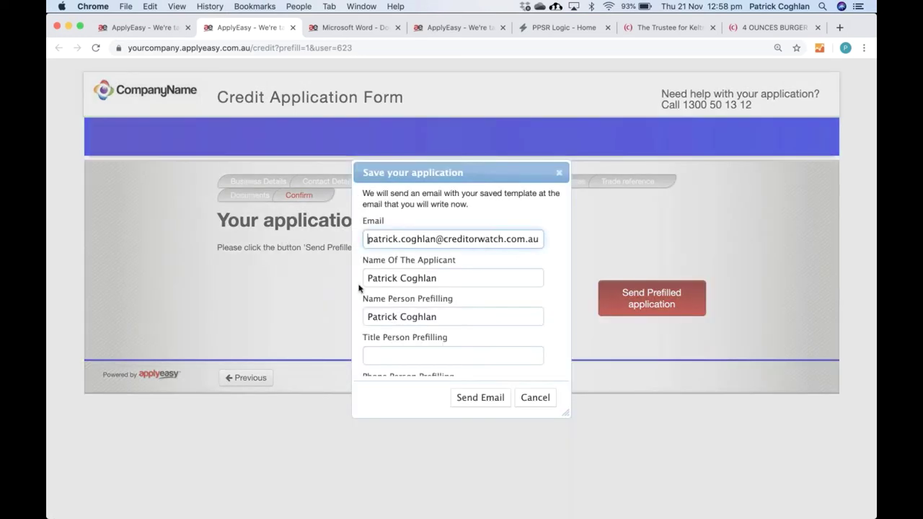
scroll(431, 296, down, 5)
click(480, 397)
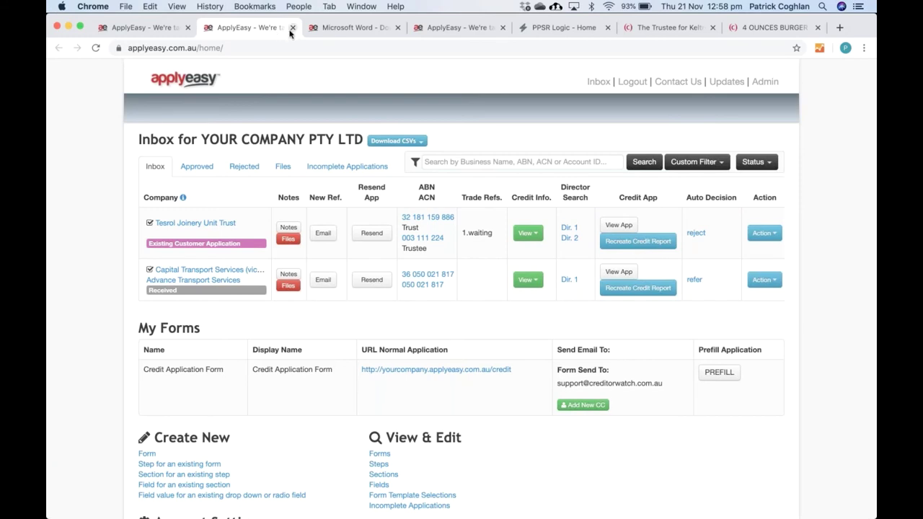
- Reload the ApplyEasy inbox, view the CreditorWatch profile of Tesrol Joinery Unit Trust and return to the inbox
click(98, 49)
click(206, 225)
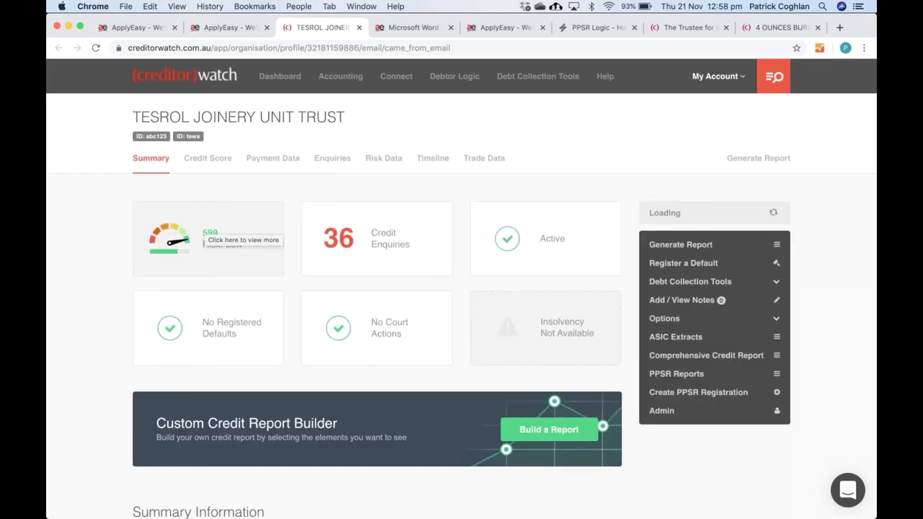
click(232, 30)
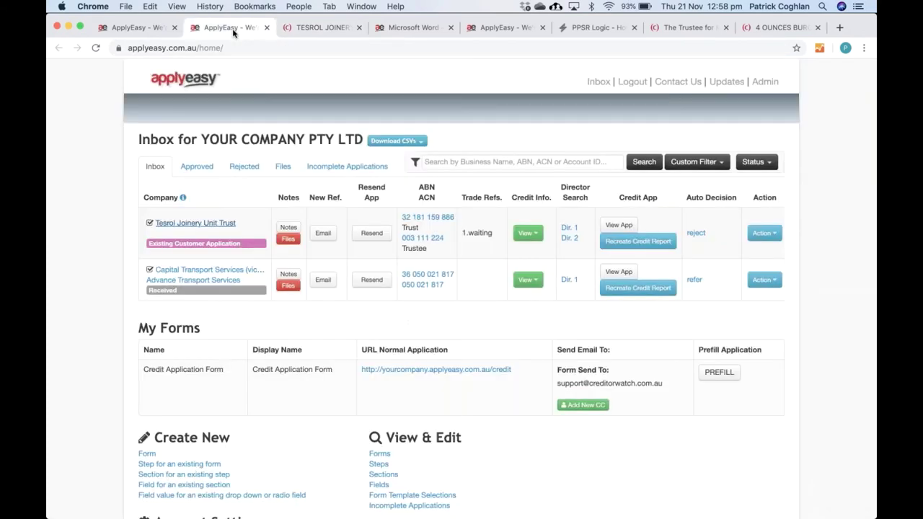
- Download Auto_Decision_151445_1570494147.pdf from the files attached to the Tesrol Joinery Unit Trust application and close the file list
click(287, 241)
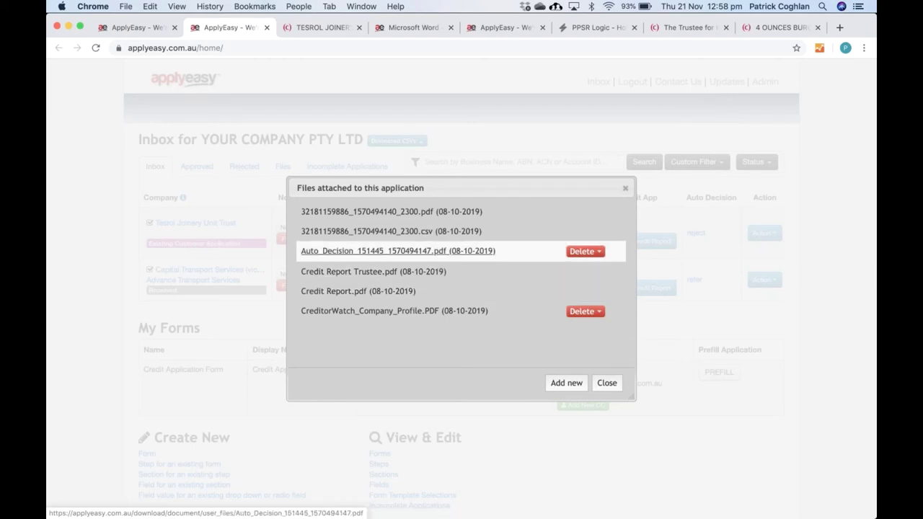
click(442, 251)
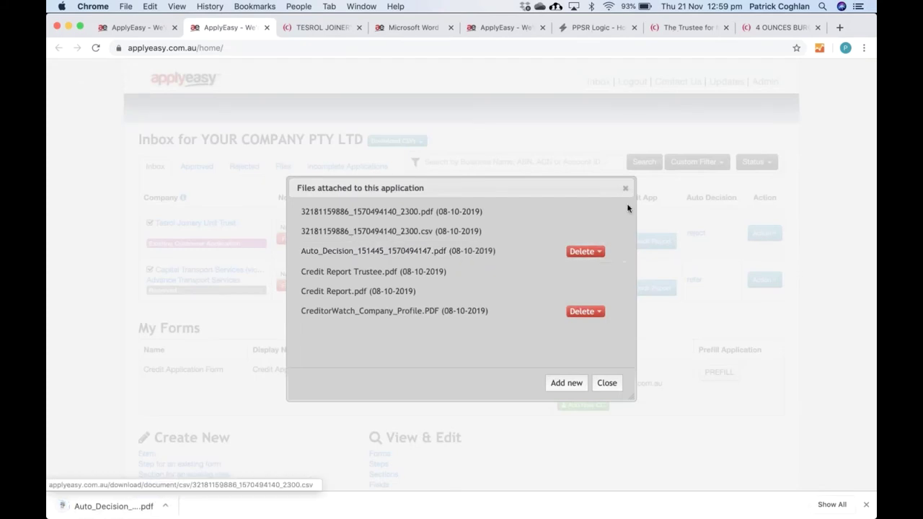
click(625, 189)
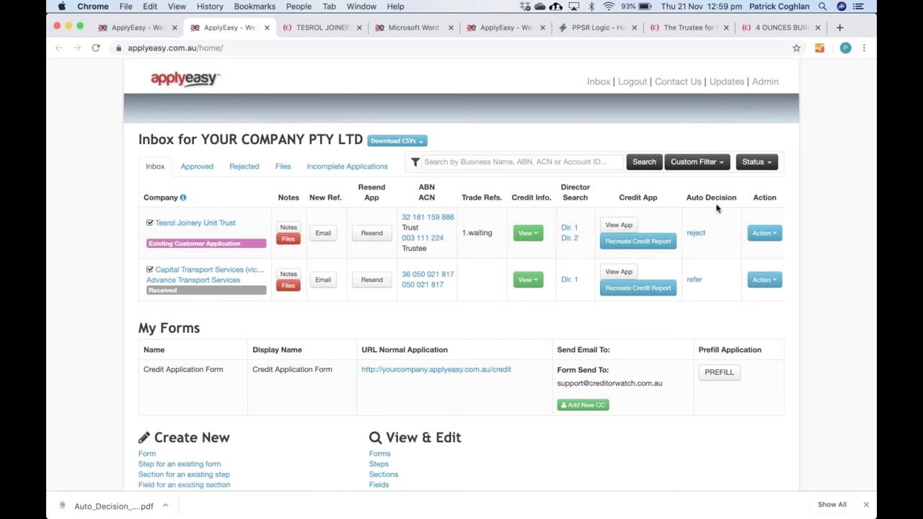
- Review the Auto Decision results for Tesrol Joinery Unit Trust, including the trustee's decision reasons, and close them
scroll(716, 209, right, 5)
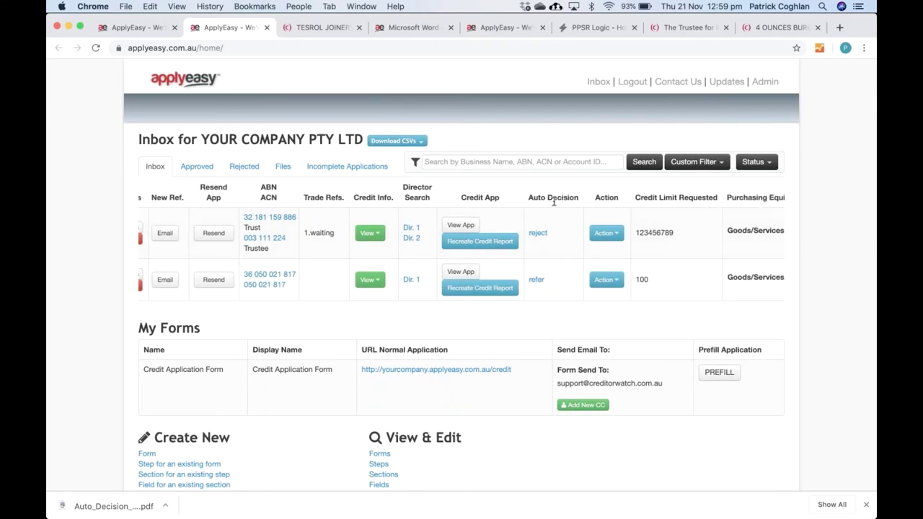
click(543, 238)
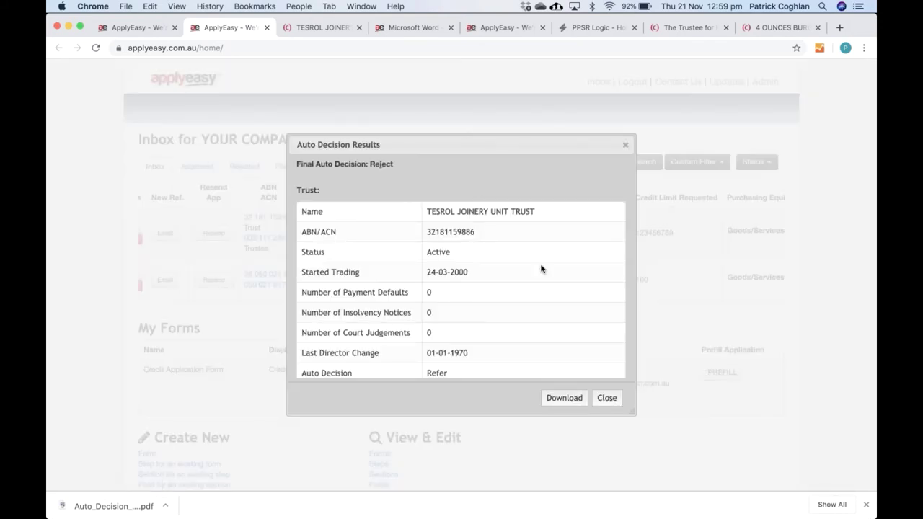
scroll(541, 269, down, 5)
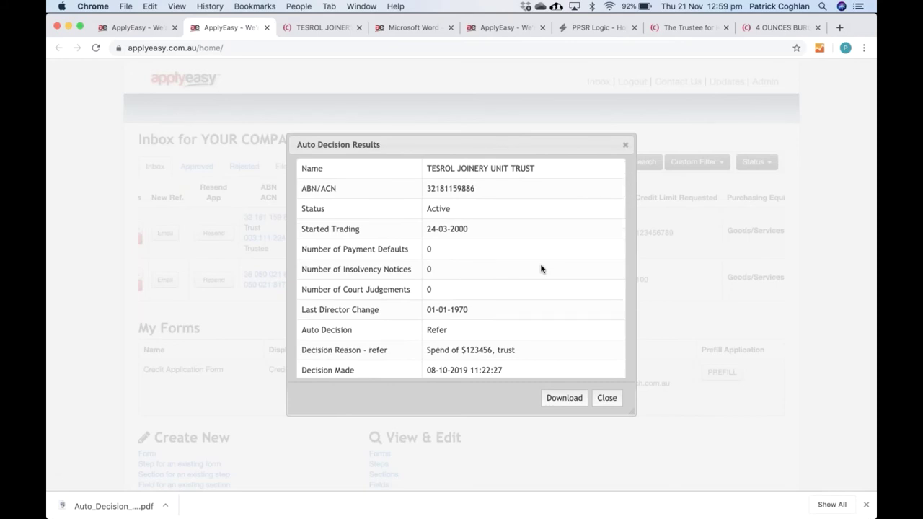
scroll(541, 268, down, 5)
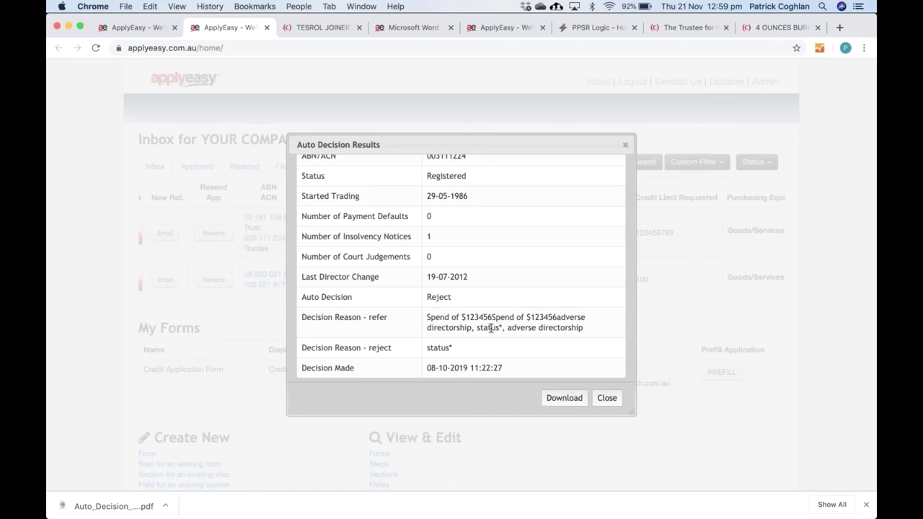
scroll(490, 328, down, 3)
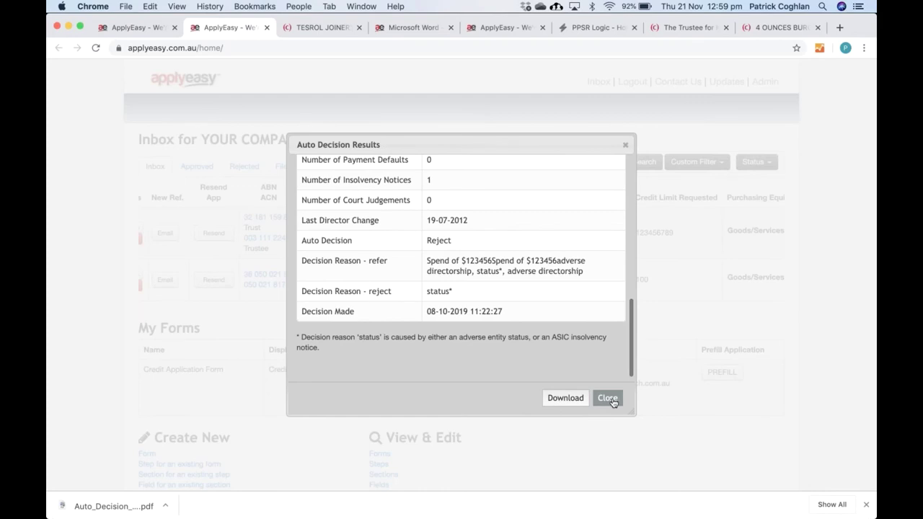
click(608, 398)
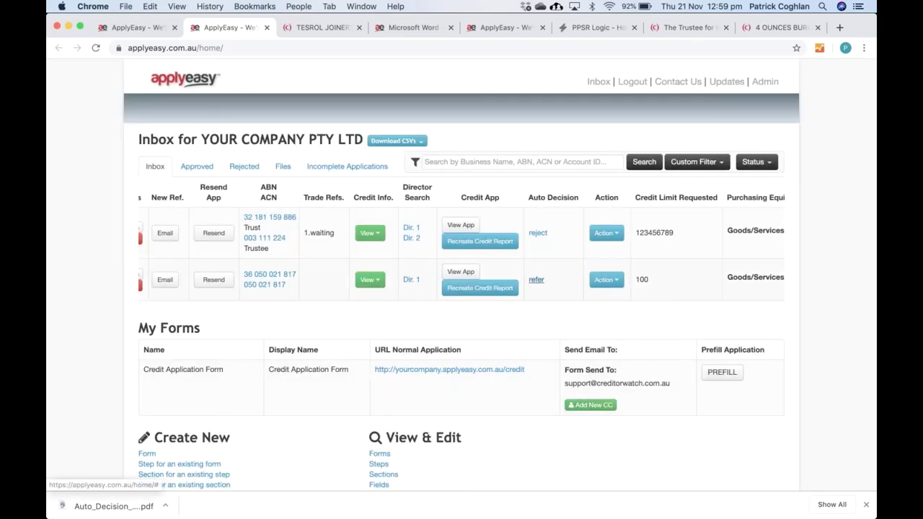
- Review the Auto Decision results and decision reason for Capital Transport Services, and close them
click(536, 280)
scroll(474, 330, down, 1)
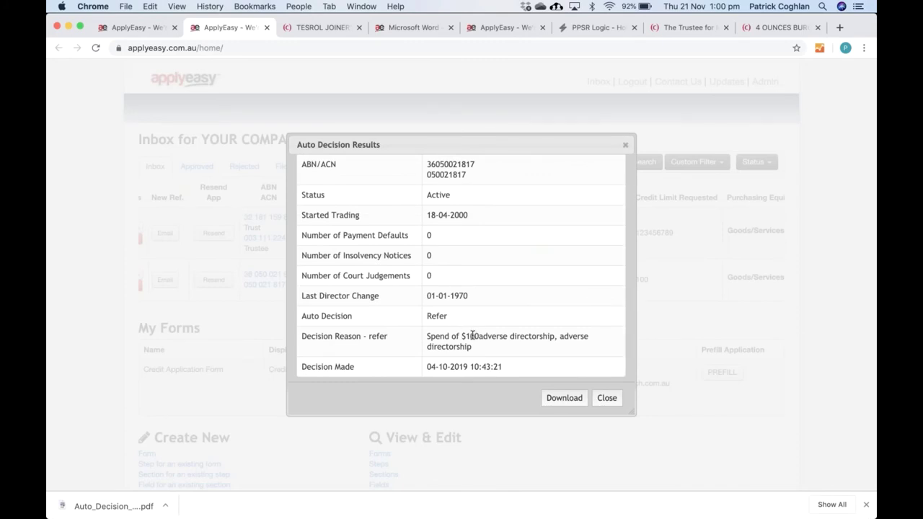
click(610, 401)
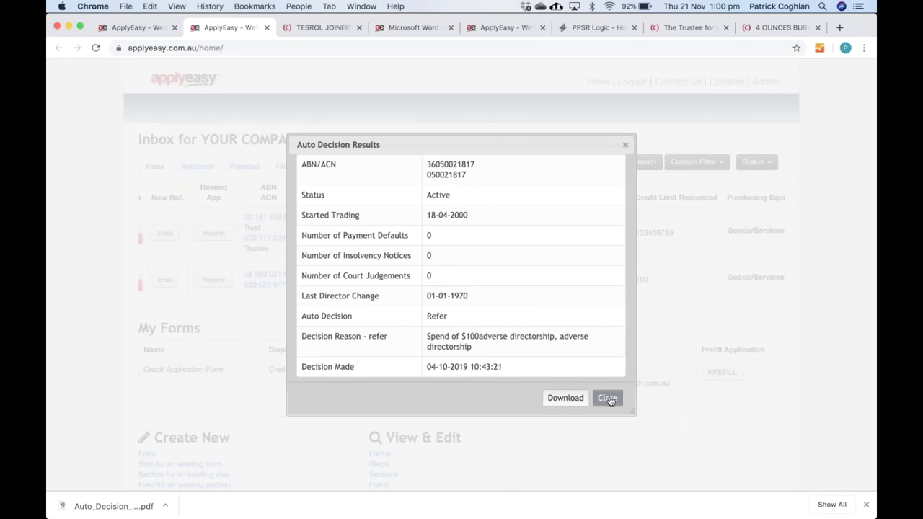
click(610, 401)
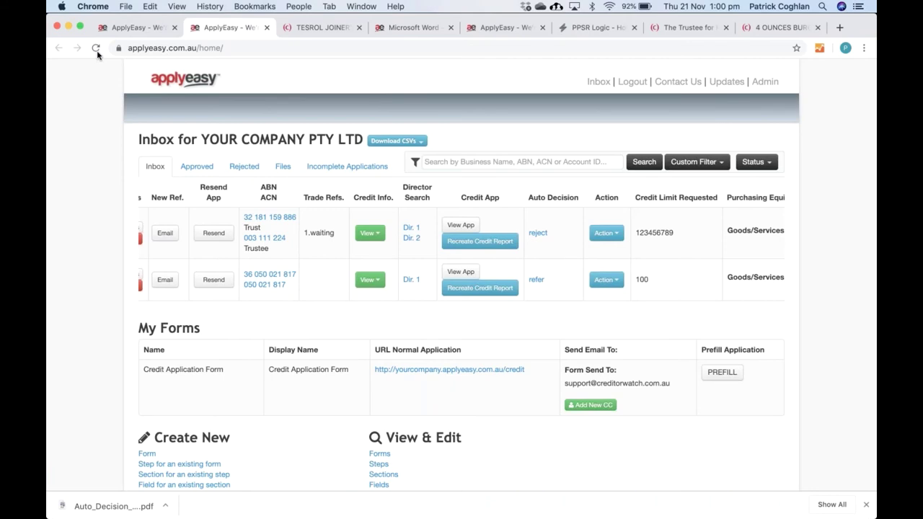
- Reload the inbox and approve the Capital Transport Services application with a credit limit of 5000 and the customer's account ID
click(96, 50)
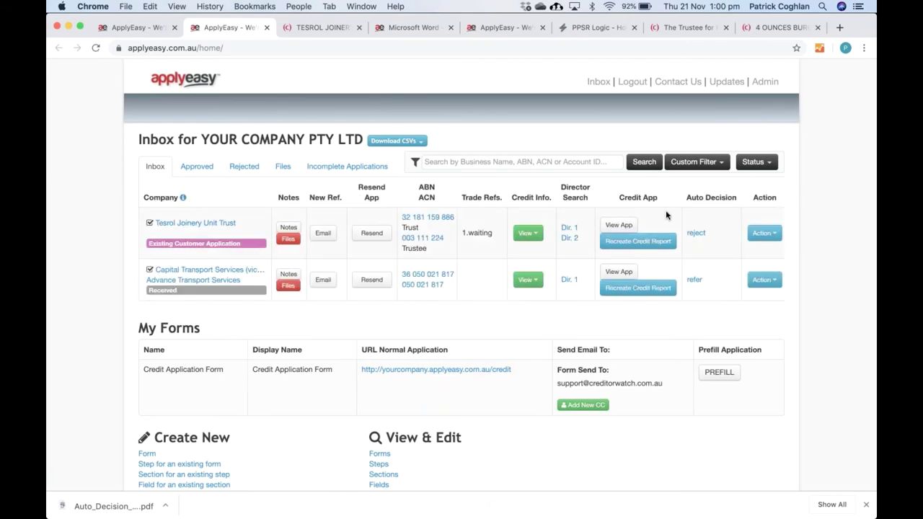
scroll(666, 210, right, 5)
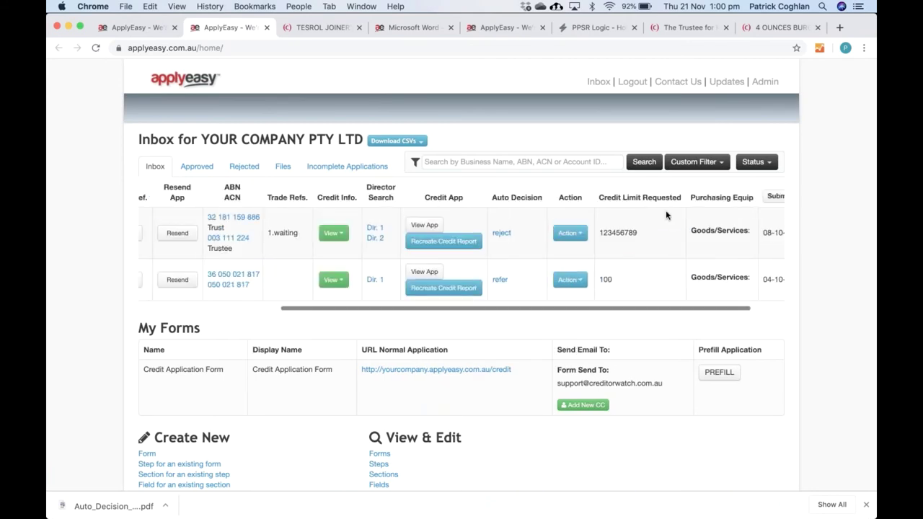
click(586, 281)
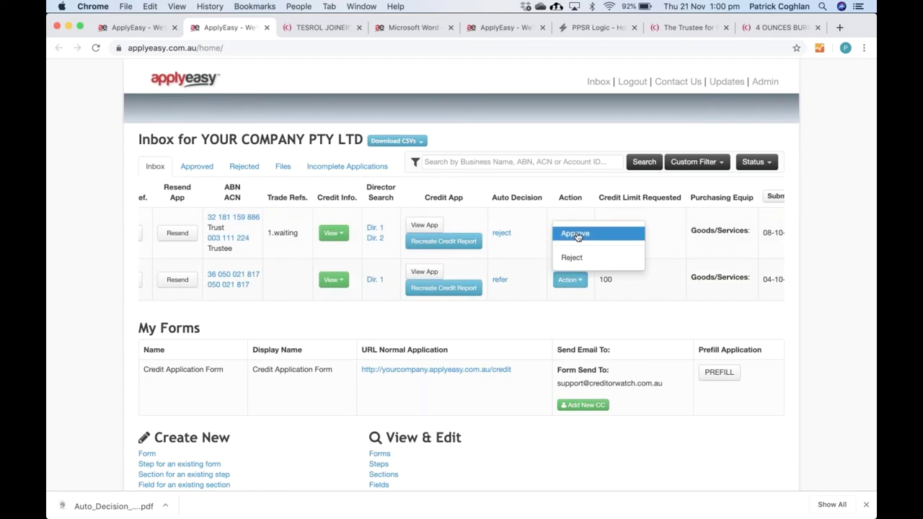
click(576, 235)
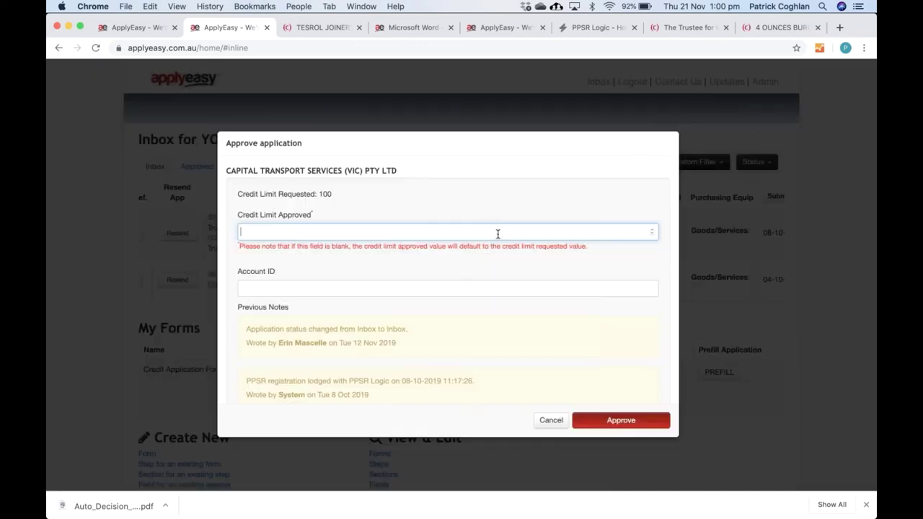
text(5000)
click(386, 302)
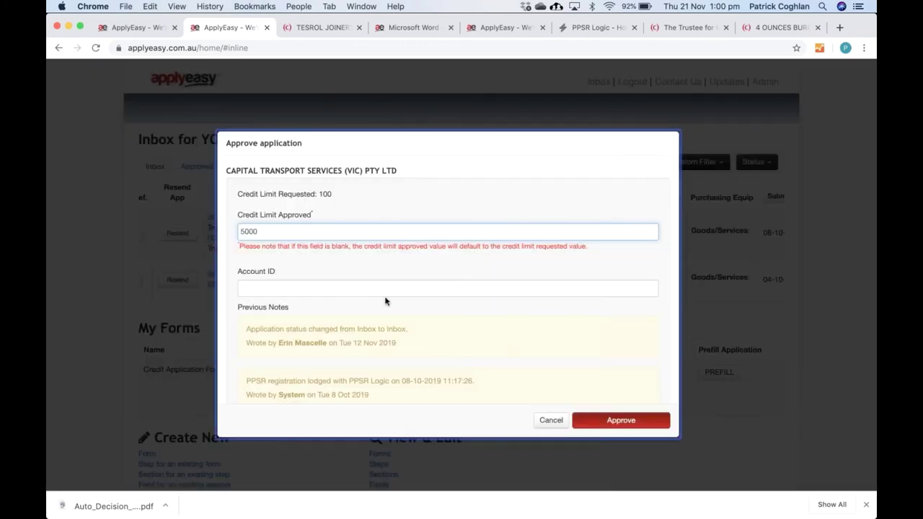
click(386, 296)
text(ABC1234)
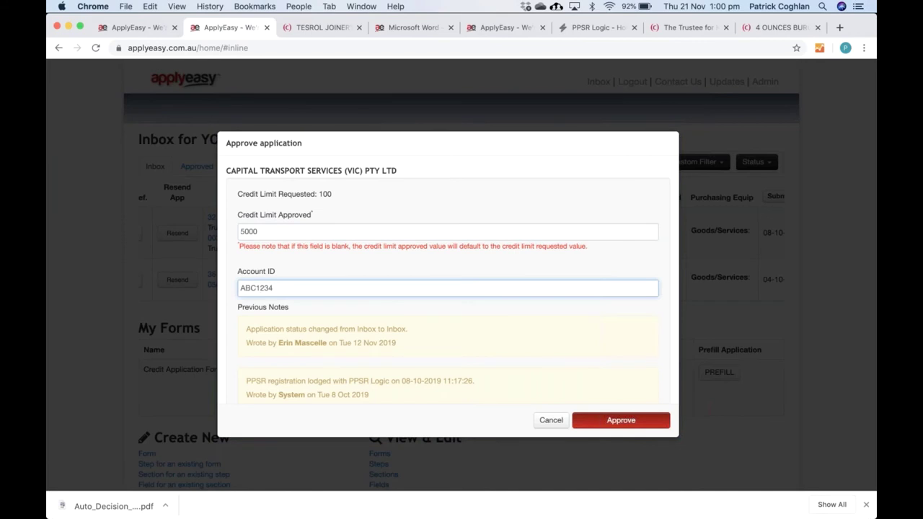
click(621, 421)
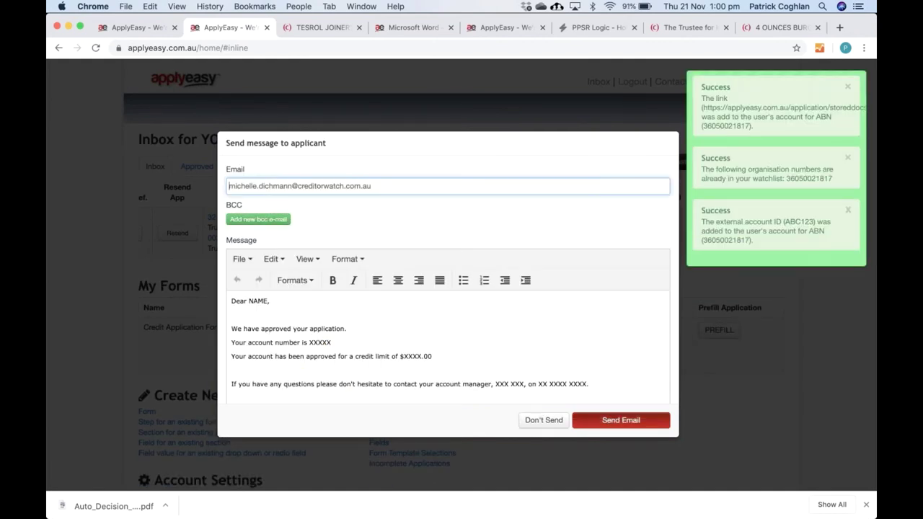
- Fill in the applicant approval message with the customer's account number and a credit limit of $5000.00
key(super+a)
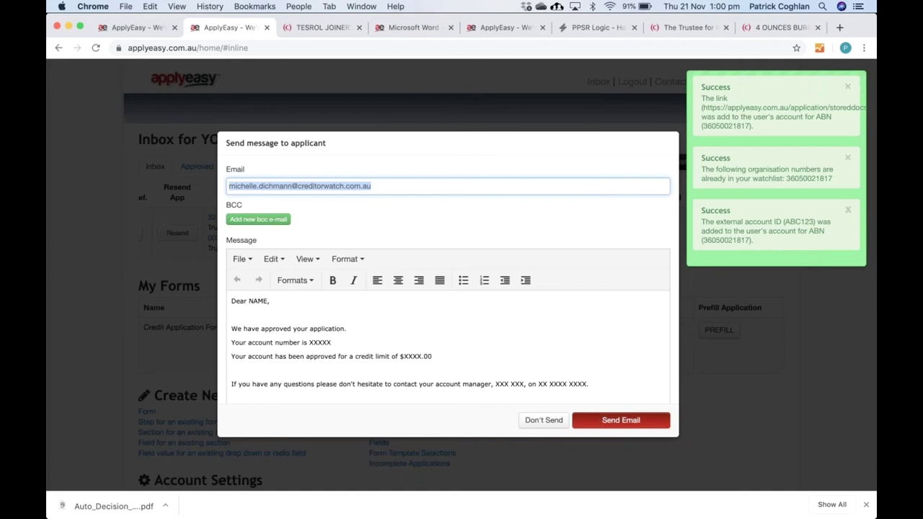
click(229, 186)
key(super+a)
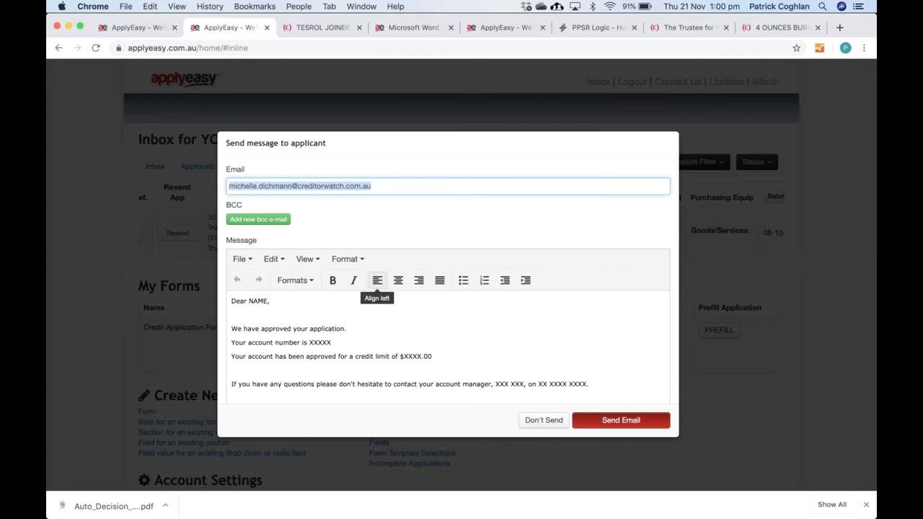
scroll(311, 245, down, 2)
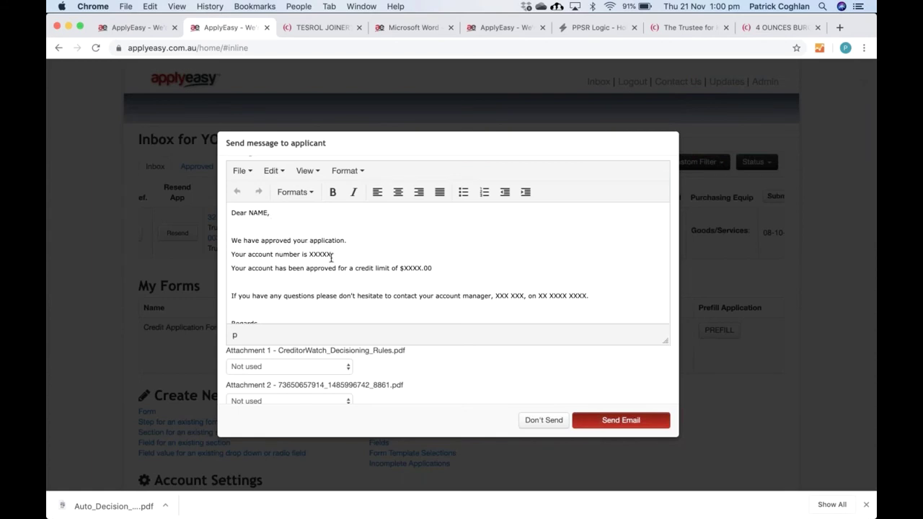
double_click(321, 254)
text(ABC123)
double_click(413, 267)
text(5000)
- Check the usage options for Attachment 2, and add an empty BCC e-mail field and remove it
scroll(411, 348, down, 3)
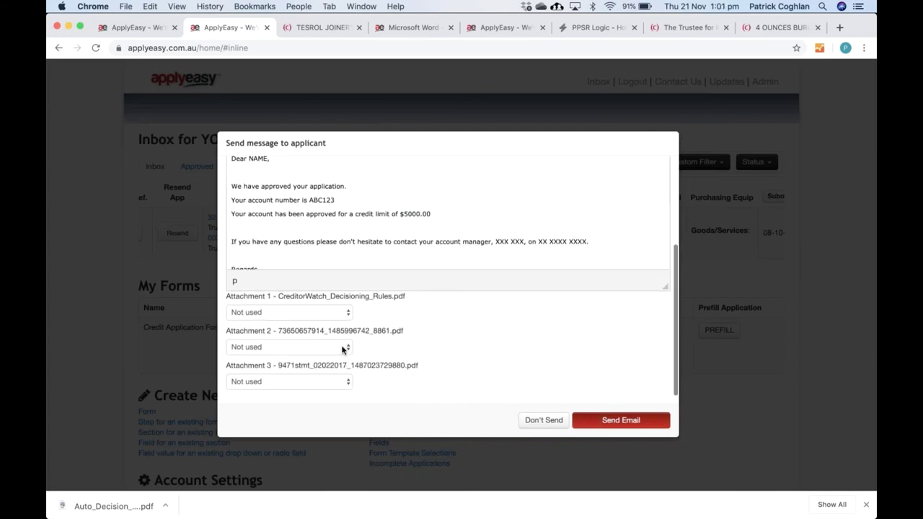
click(344, 349)
click(408, 351)
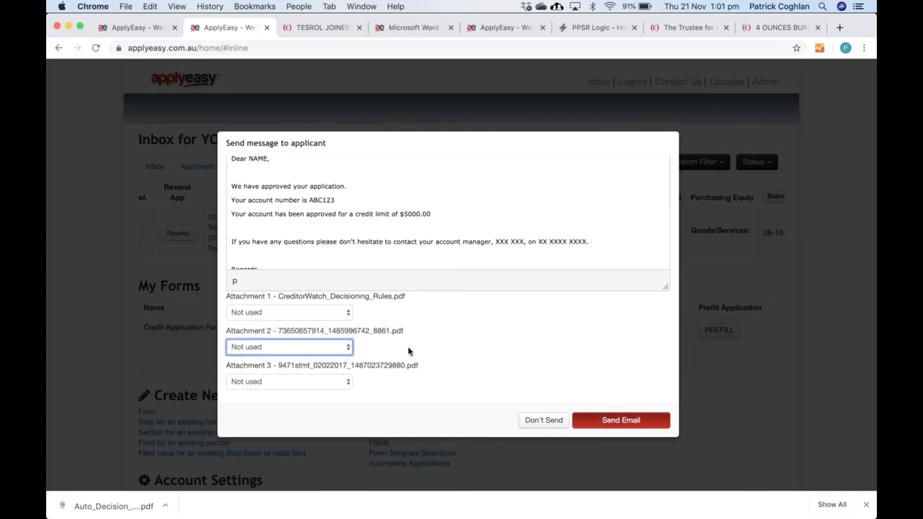
scroll(409, 351, up, 5)
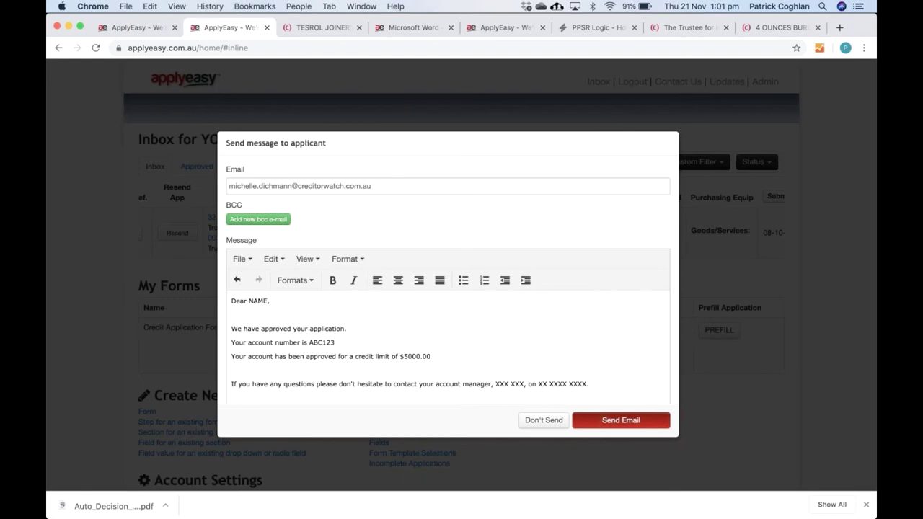
click(272, 219)
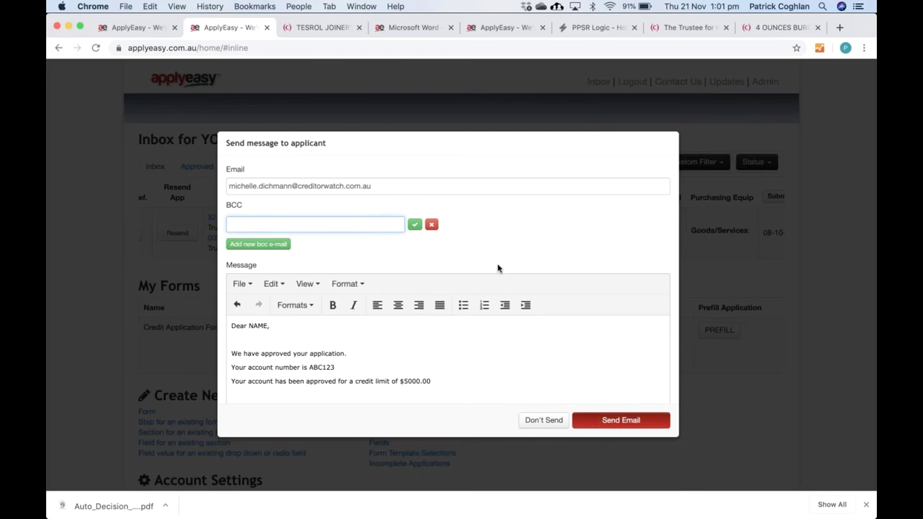
click(432, 225)
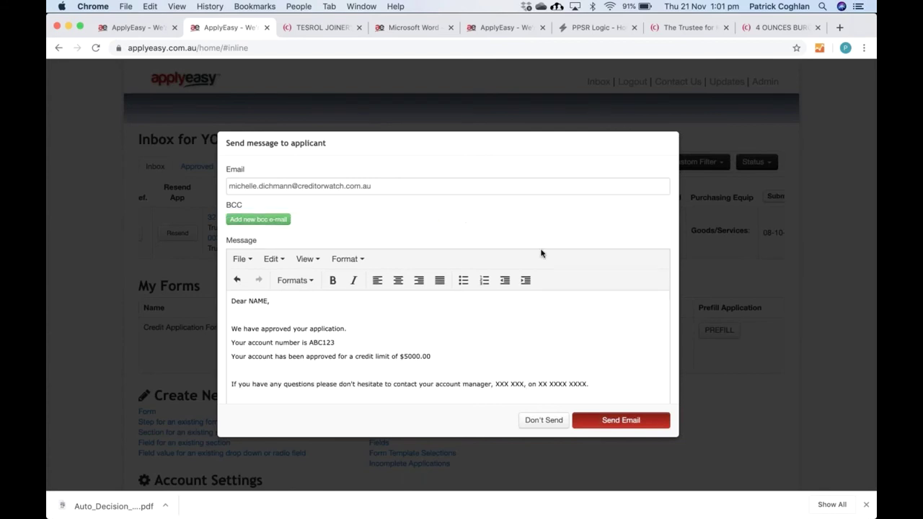
- Dismiss the applicant message without sending it and decline the PPSR registration to return to the inbox
click(543, 420)
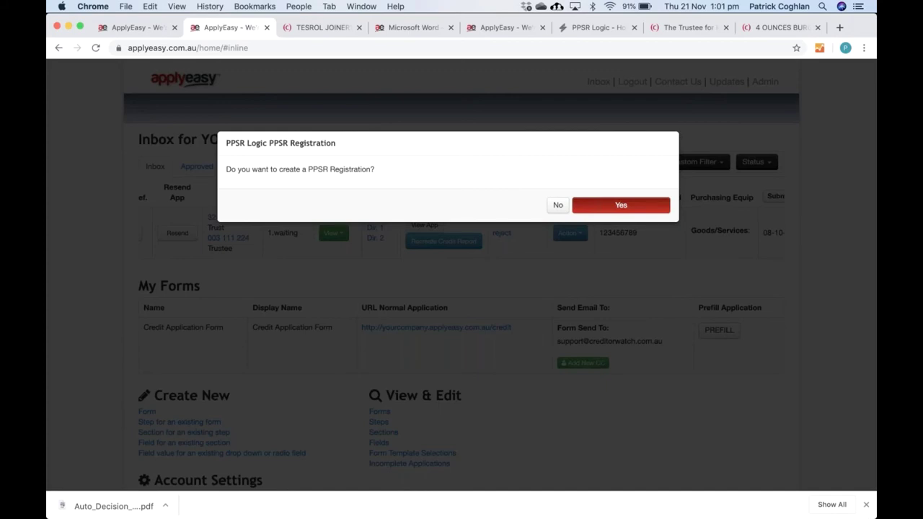
click(557, 206)
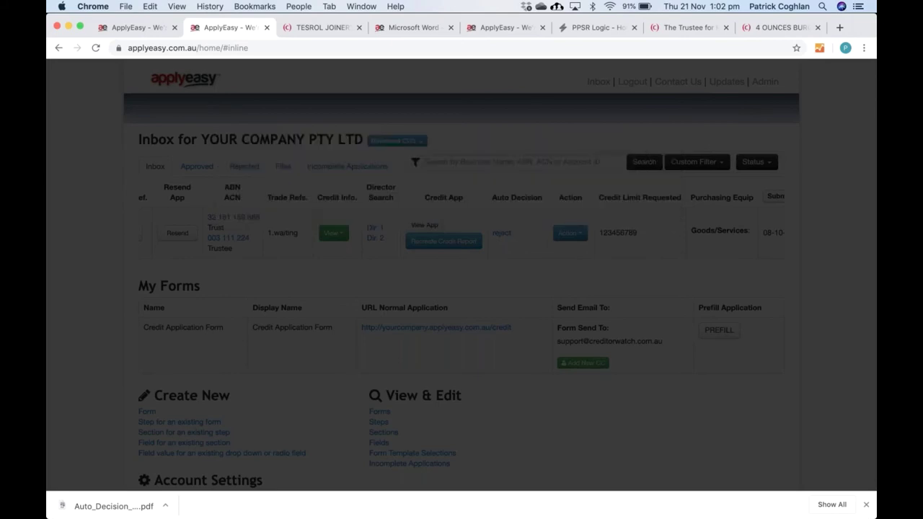
scroll(504, 231, left, 5)
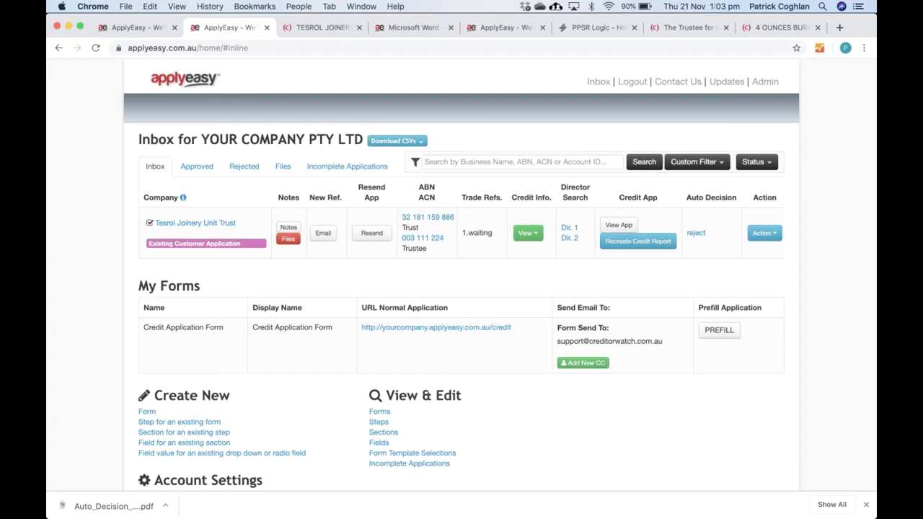
- Switch to Microsoft PowerPoint and advance the presentation to the Key Benefits slide
key(super+Tab)
key(super+Tab)
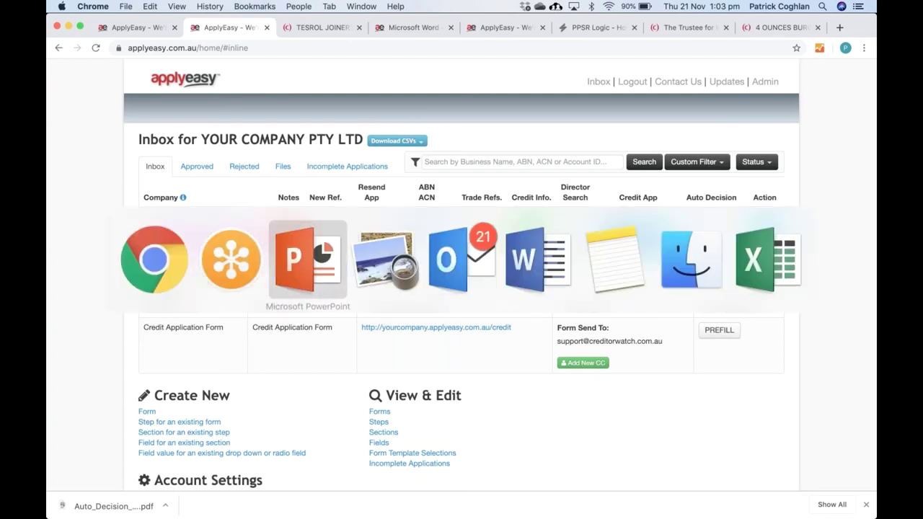
key(Right)
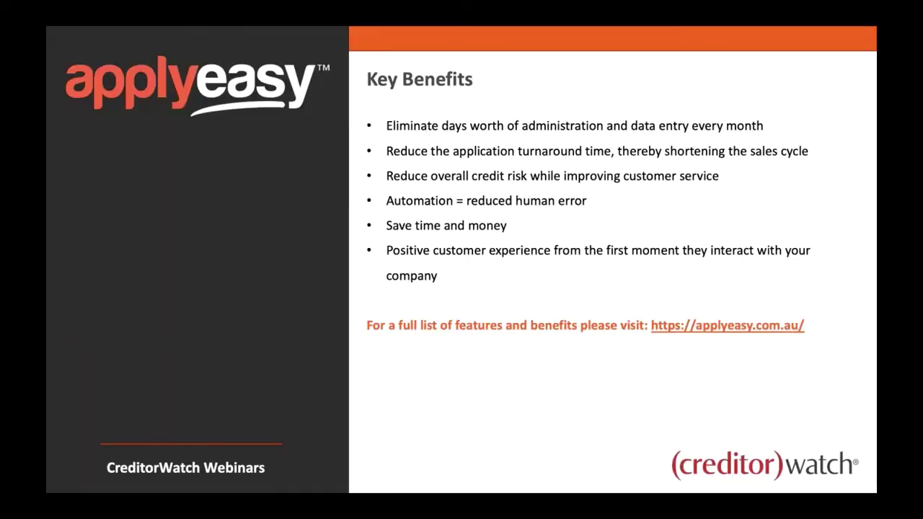